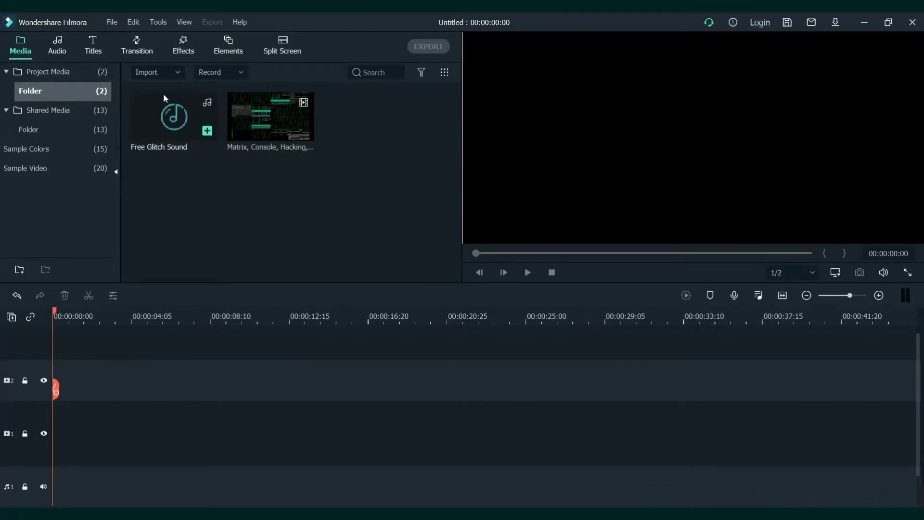
- Place the Default Title template at the start of the timeline
click(100, 46)
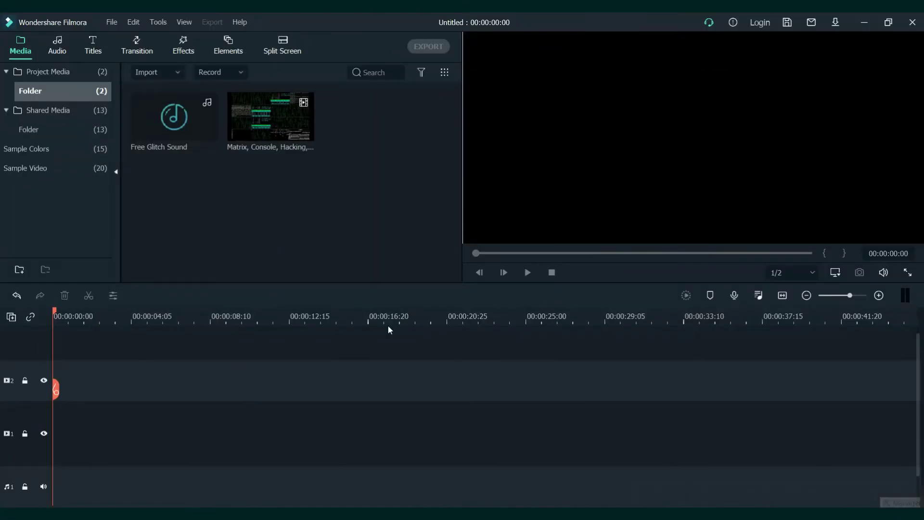
click(96, 47)
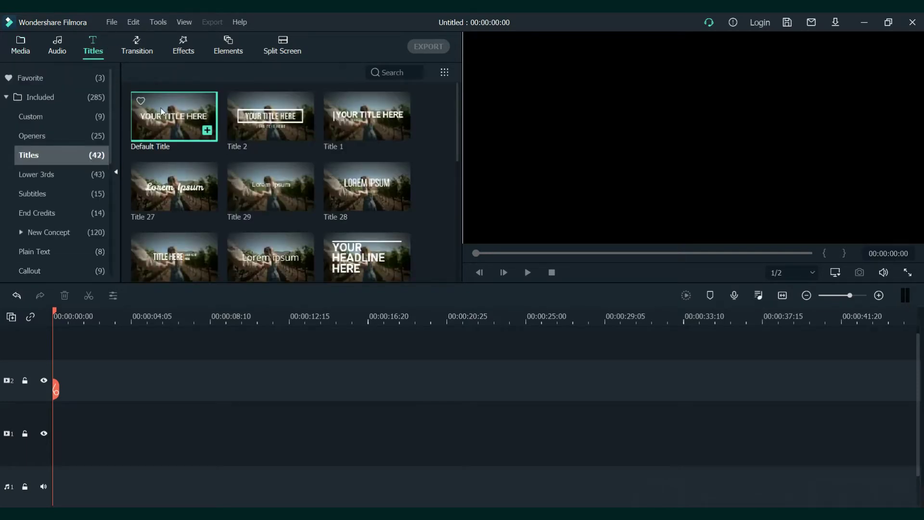
drag(162, 112, 133, 413)
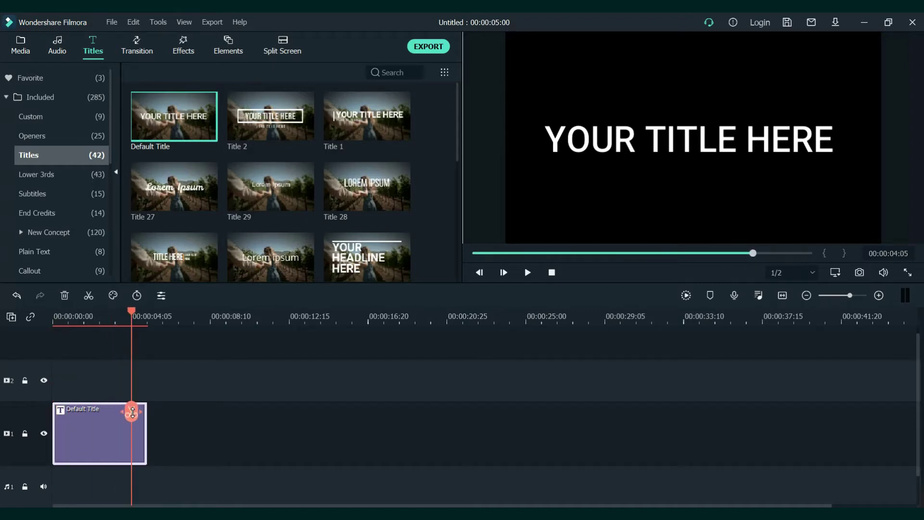
- Trim the title clip to about four seconds and fit the project in the timeline view
click(132, 412)
right_click(141, 439)
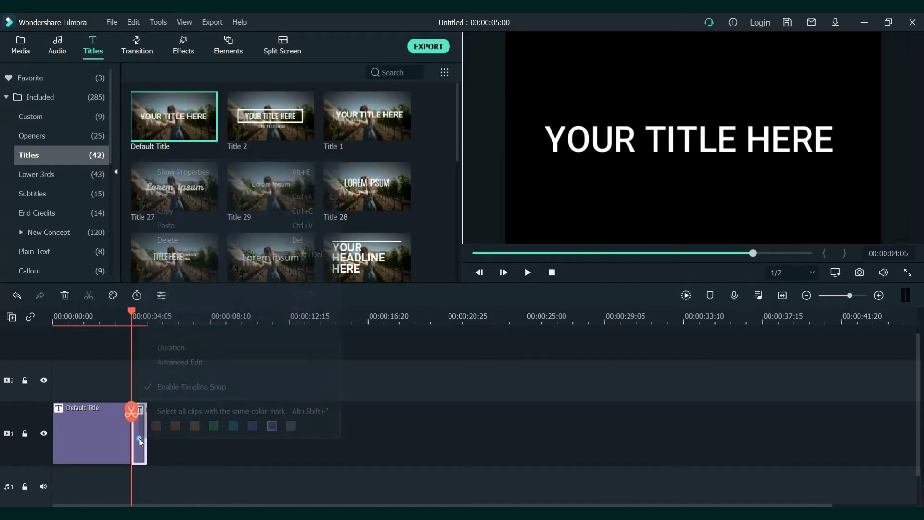
click(182, 240)
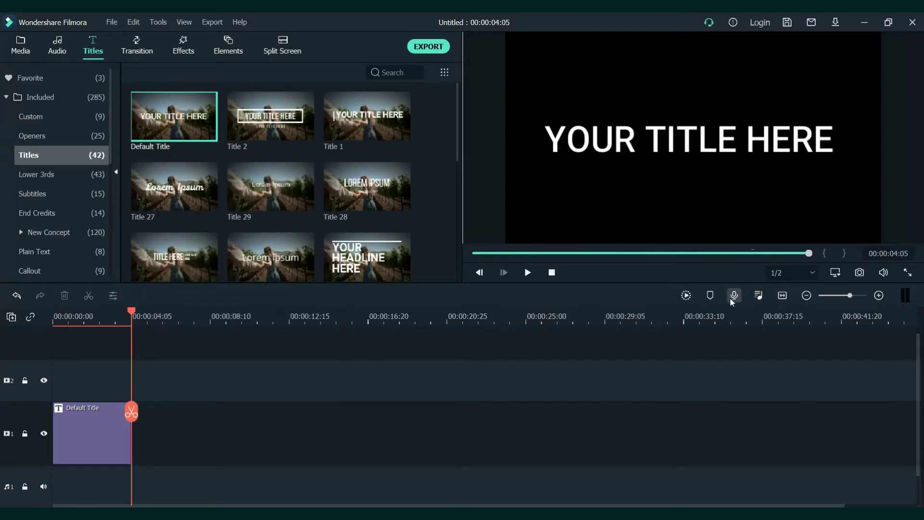
click(783, 295)
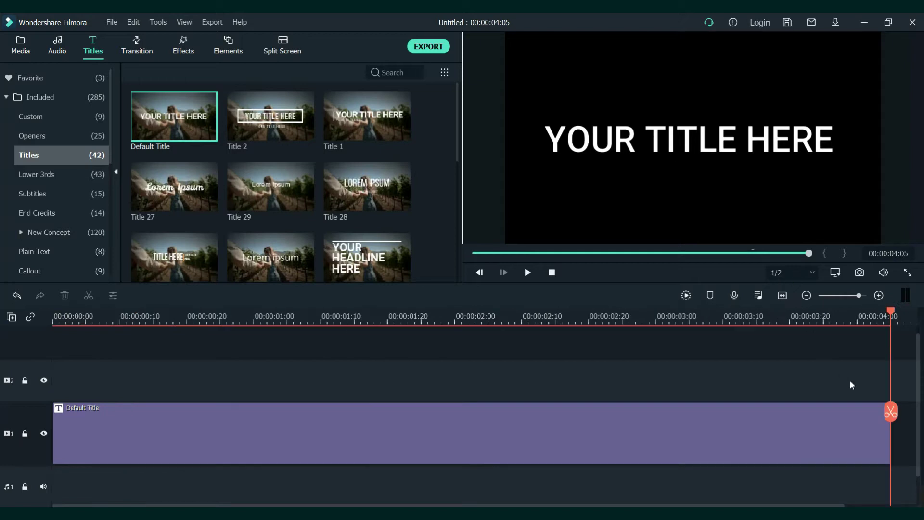
key(Home)
click(477, 475)
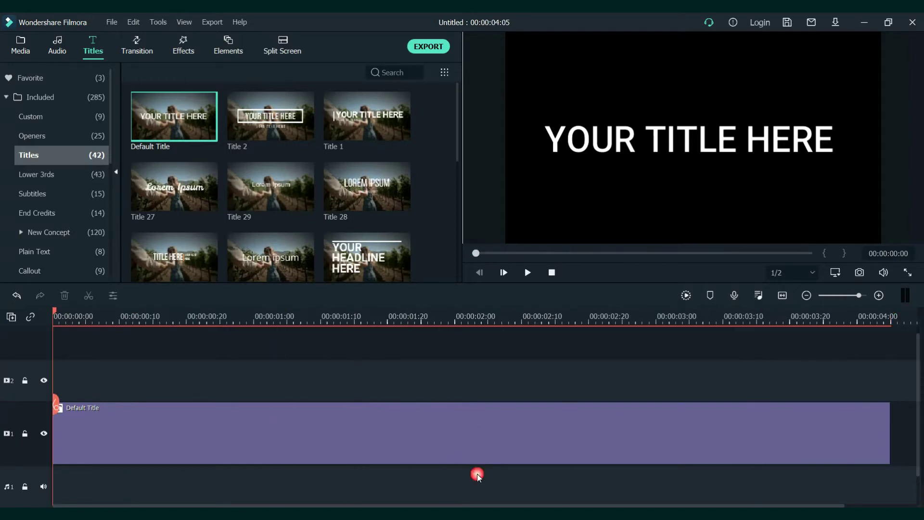
- Change the title text to 'error' in Baron Neue Black font at size 105
double_click(441, 407)
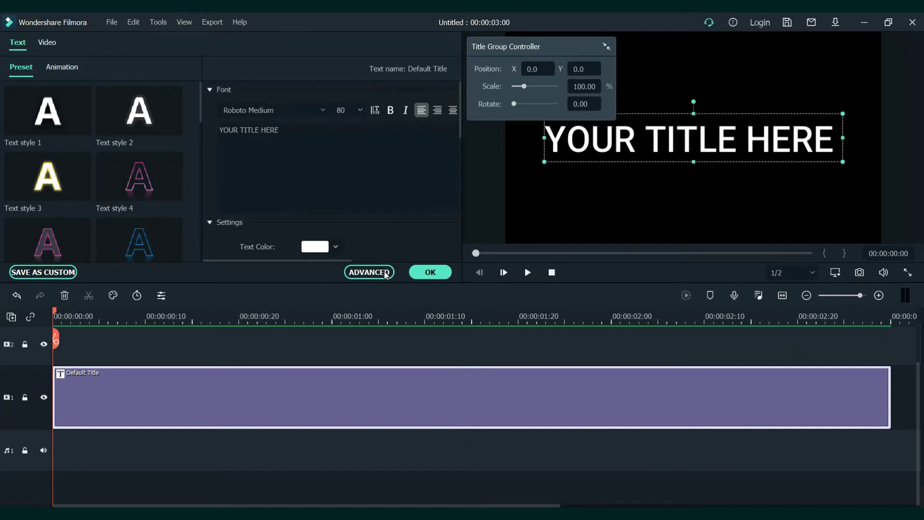
click(385, 273)
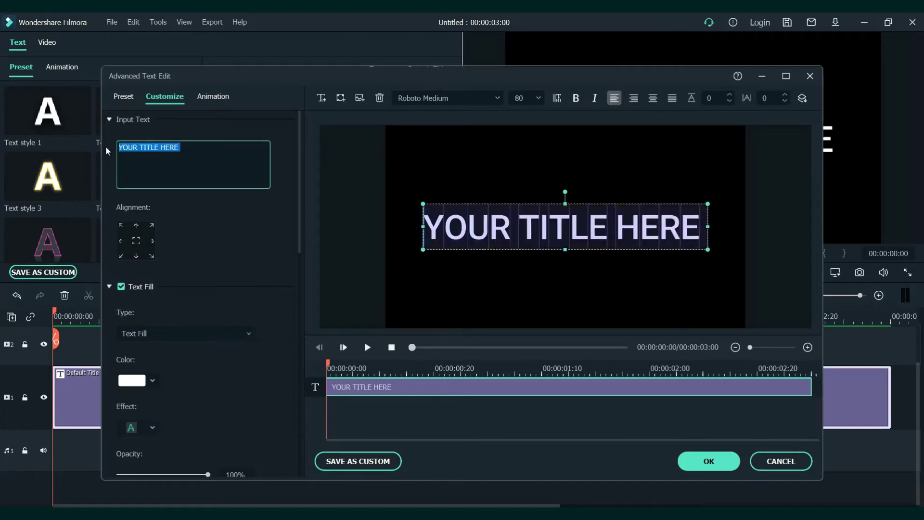
text(error)
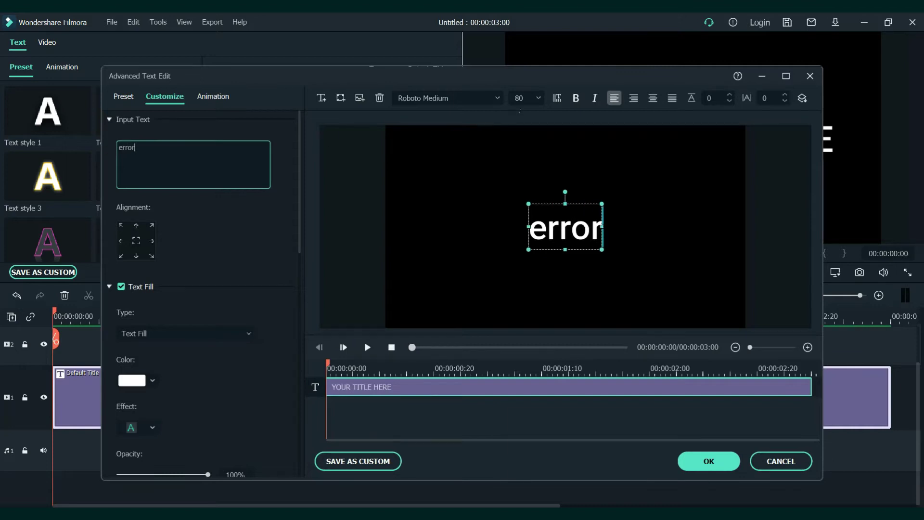
click(496, 100)
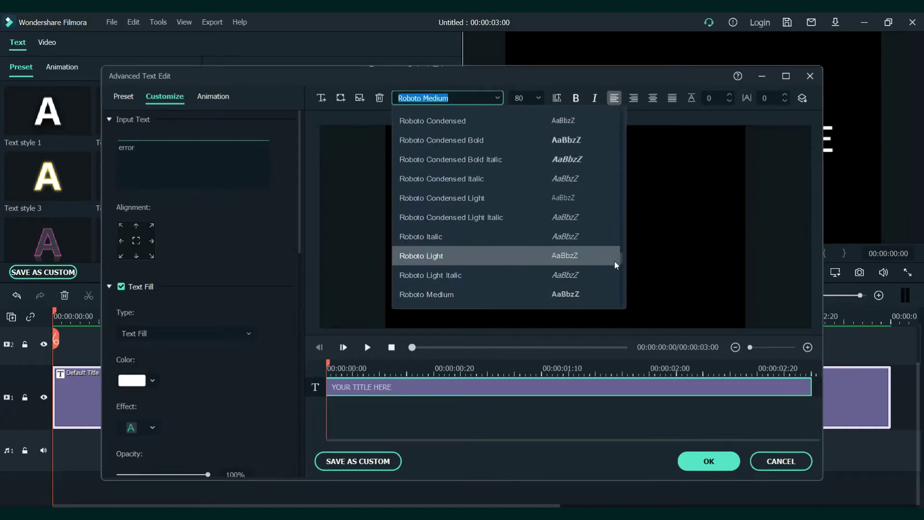
drag(621, 261, 619, 127)
click(571, 159)
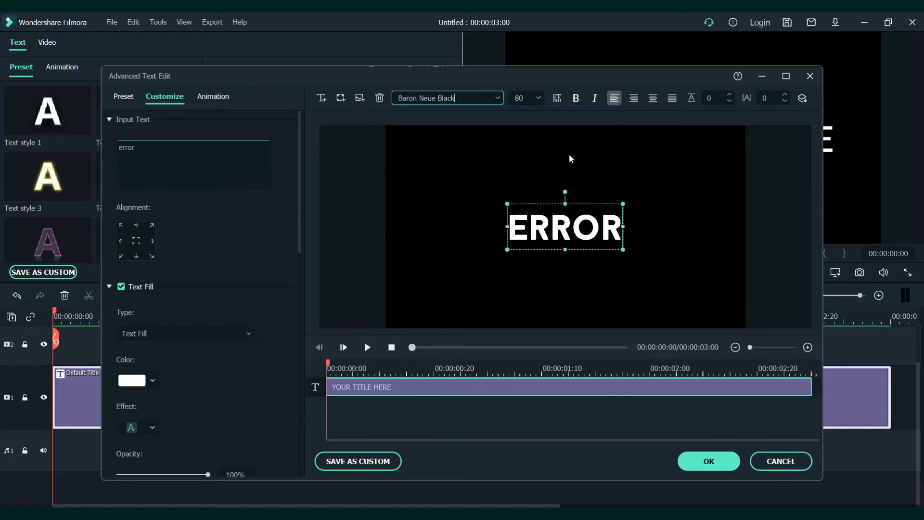
click(534, 97)
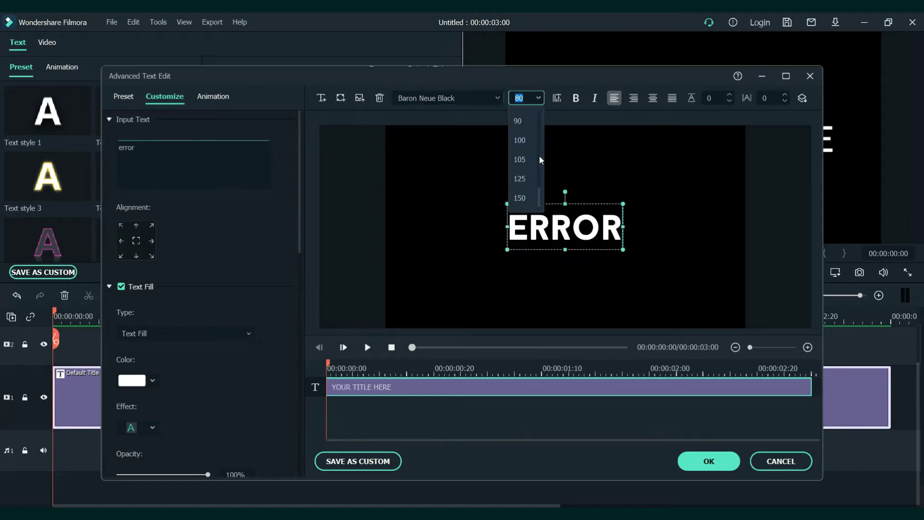
click(519, 159)
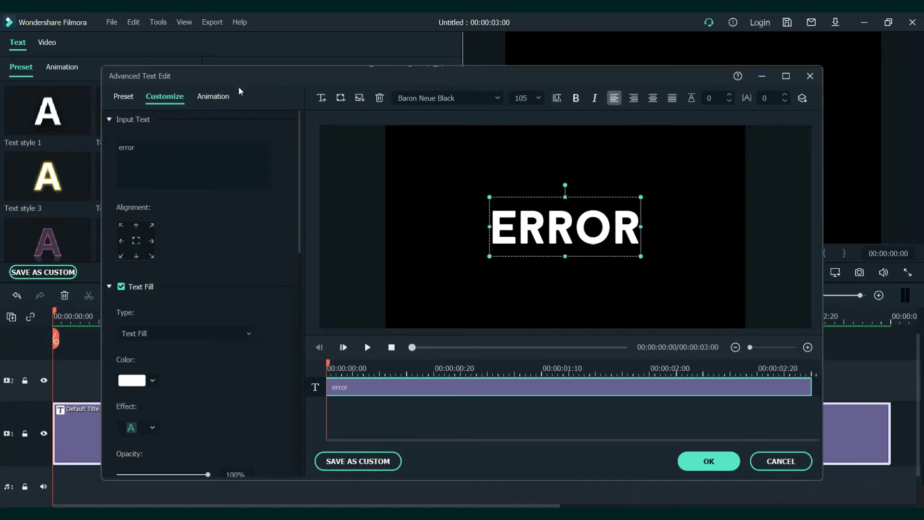
click(228, 100)
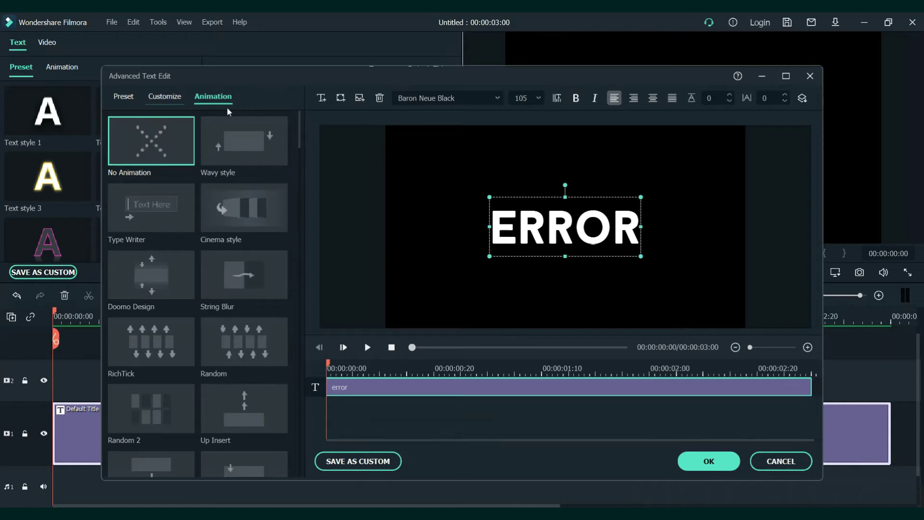
click(725, 465)
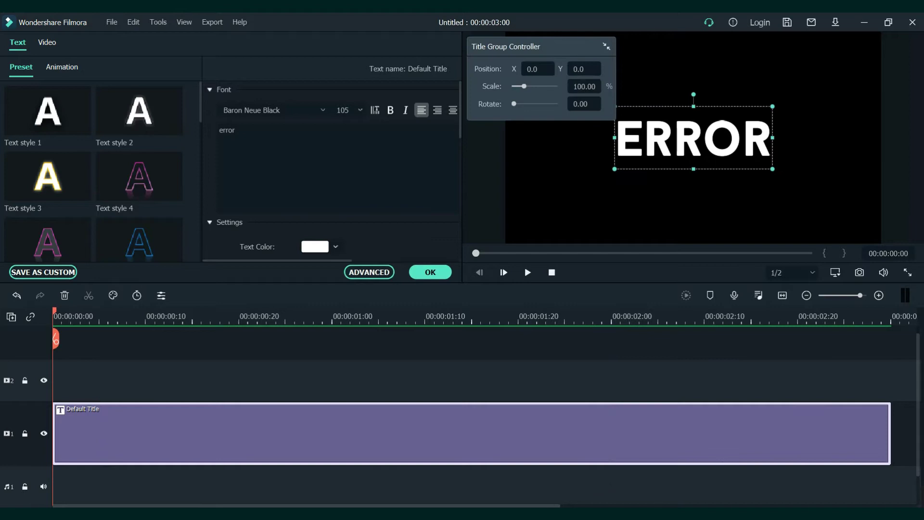
- Paste a copy of the ERROR title onto track 2 above the original, keeping track 1 locked meanwhile
key(Escape)
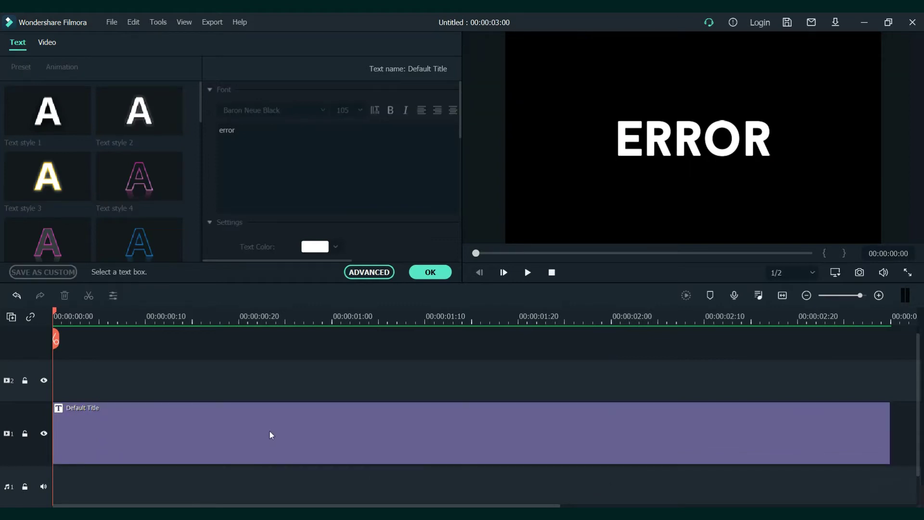
click(89, 415)
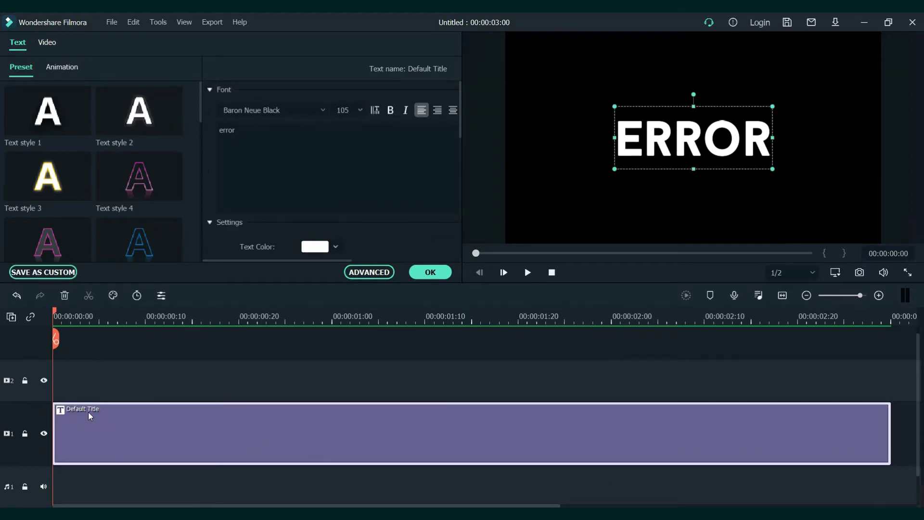
click(25, 435)
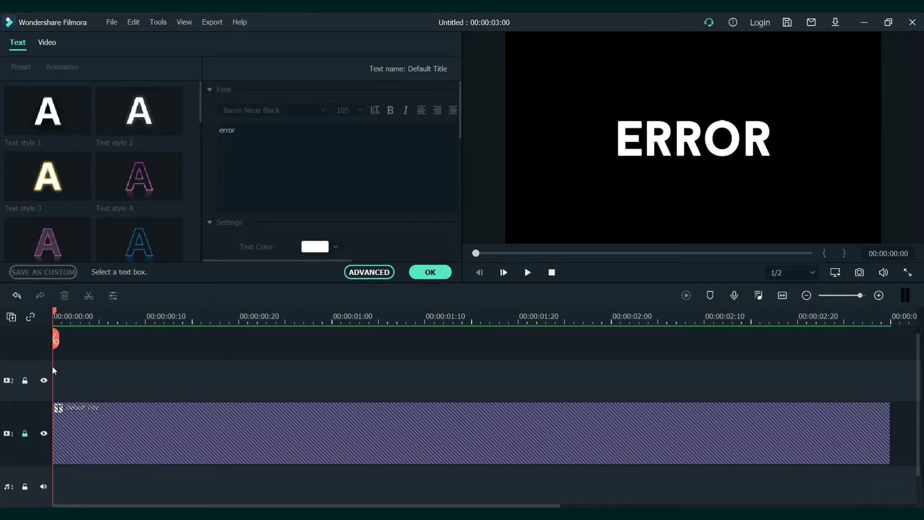
key(ctrl+v)
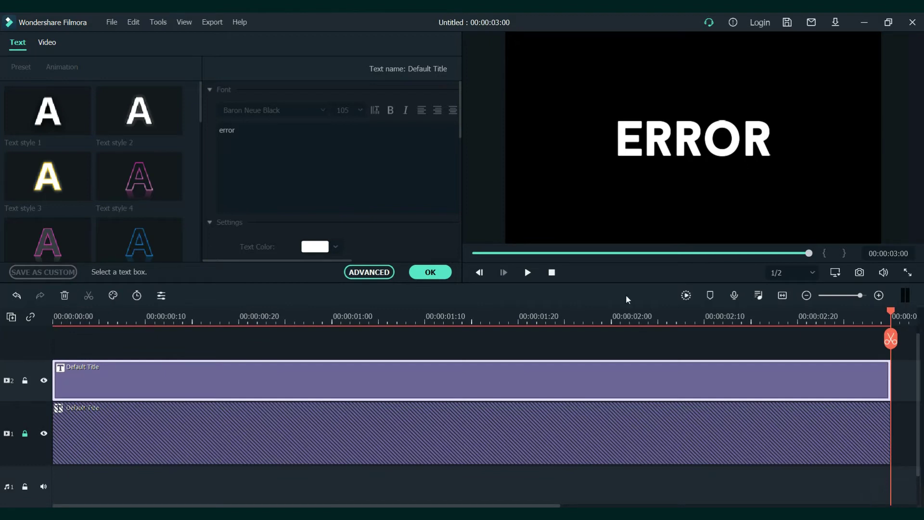
click(26, 434)
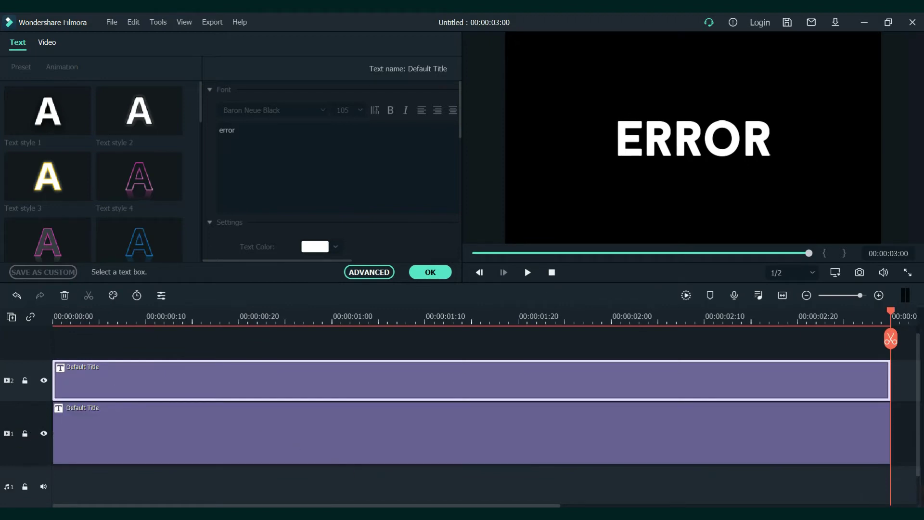
click(234, 422)
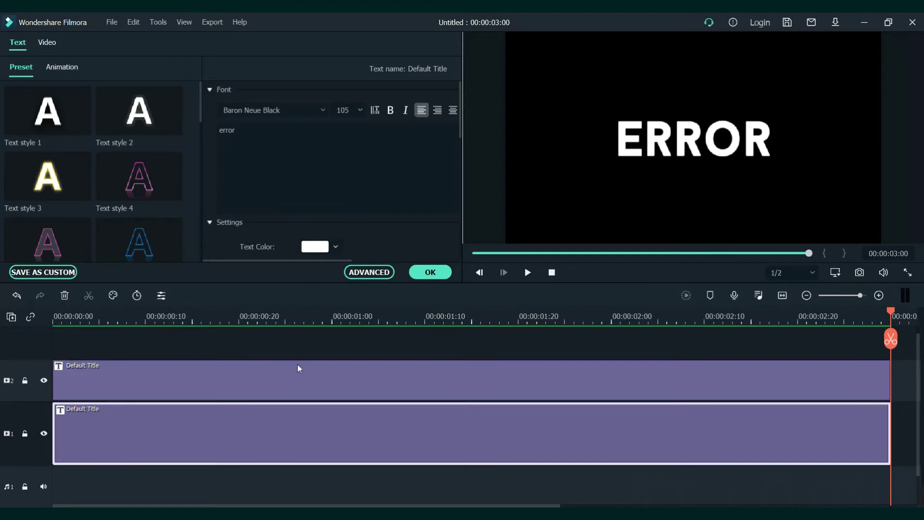
- Set the lower ERROR title's text fill colour to black
click(392, 273)
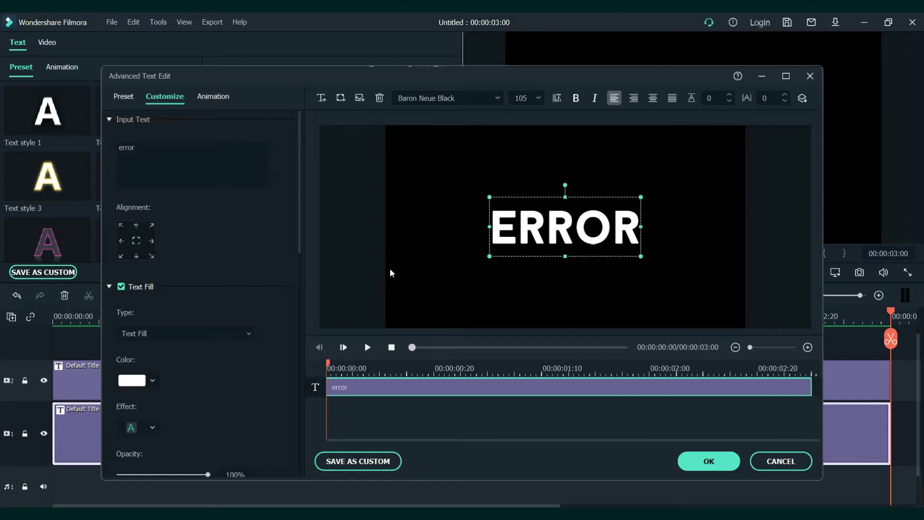
click(151, 380)
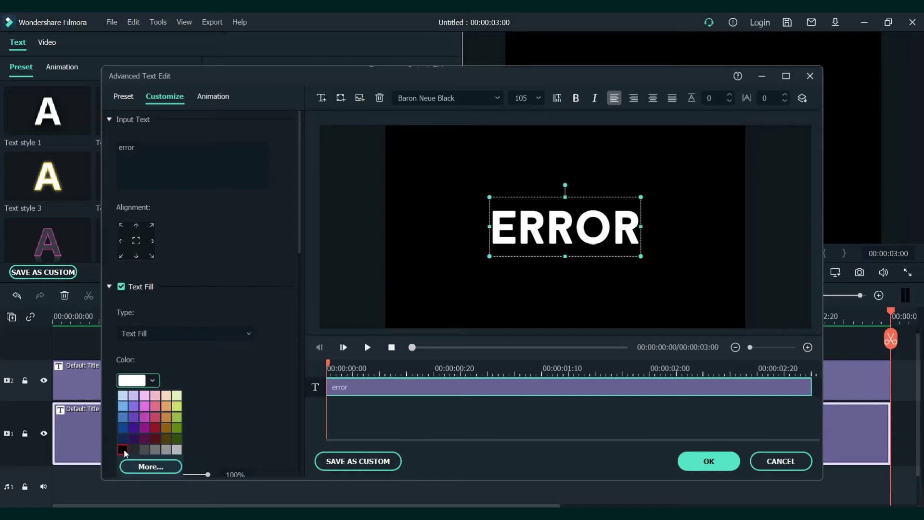
click(122, 453)
click(689, 461)
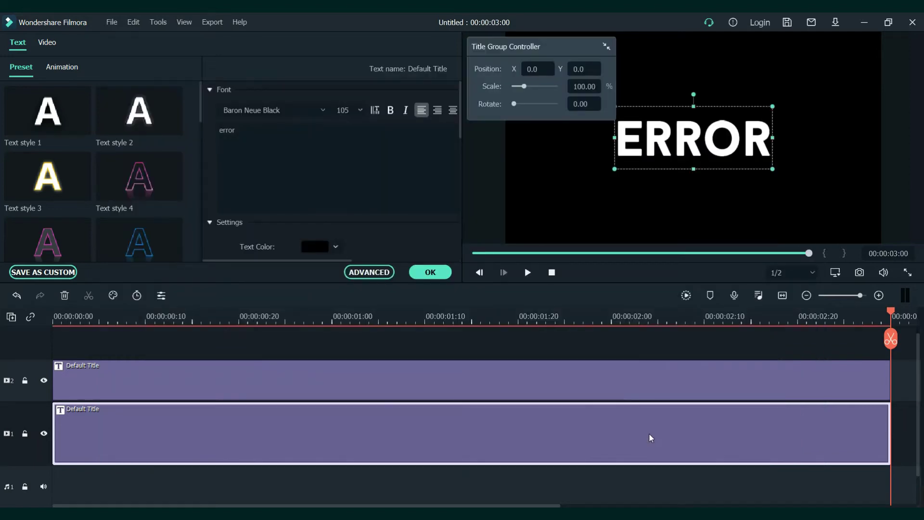
click(625, 397)
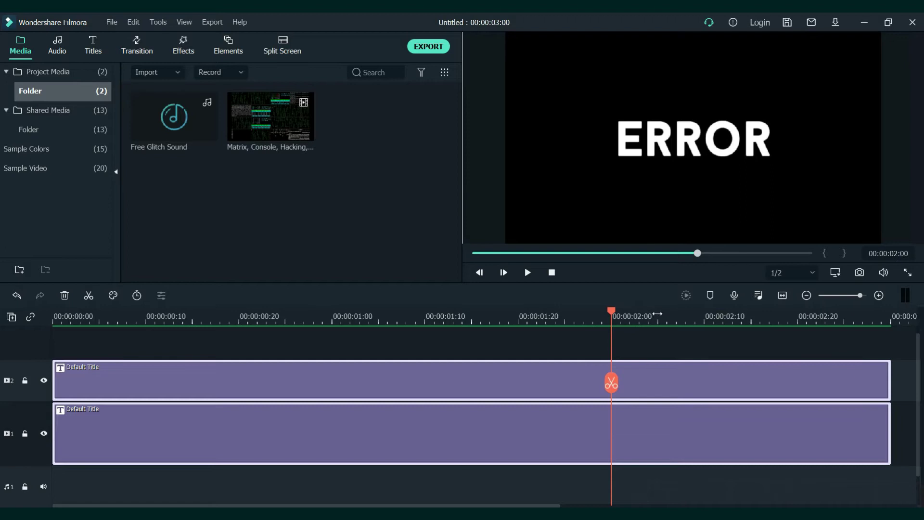
- Split the title clips at the playhead and add the Deposit Up transition to the upper clip
click(89, 297)
click(137, 46)
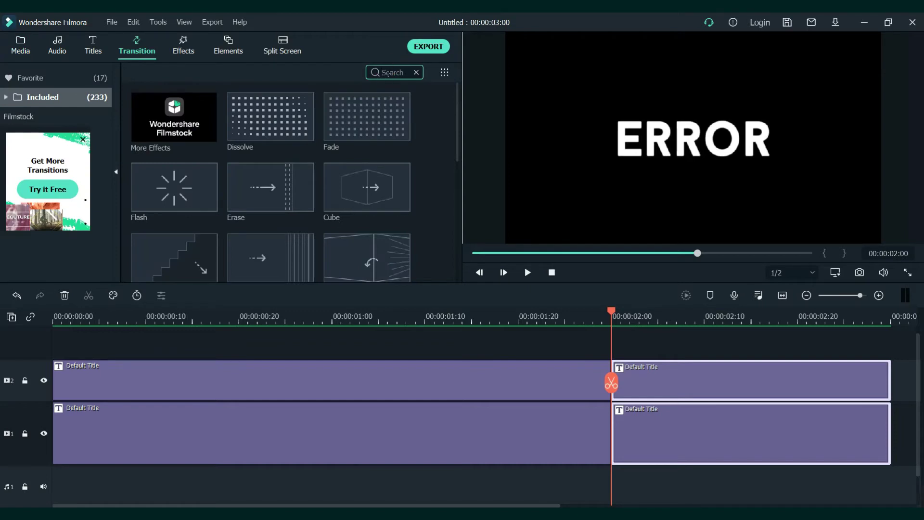
text(dep)
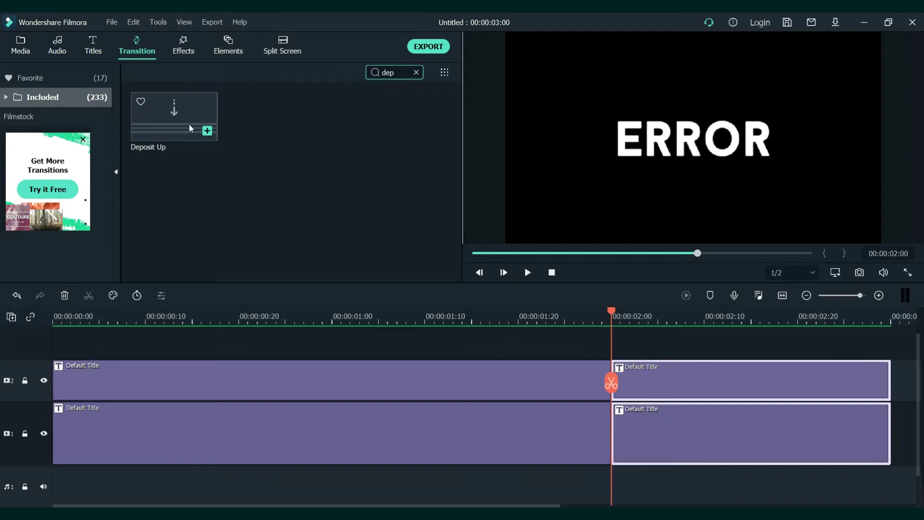
click(459, 410)
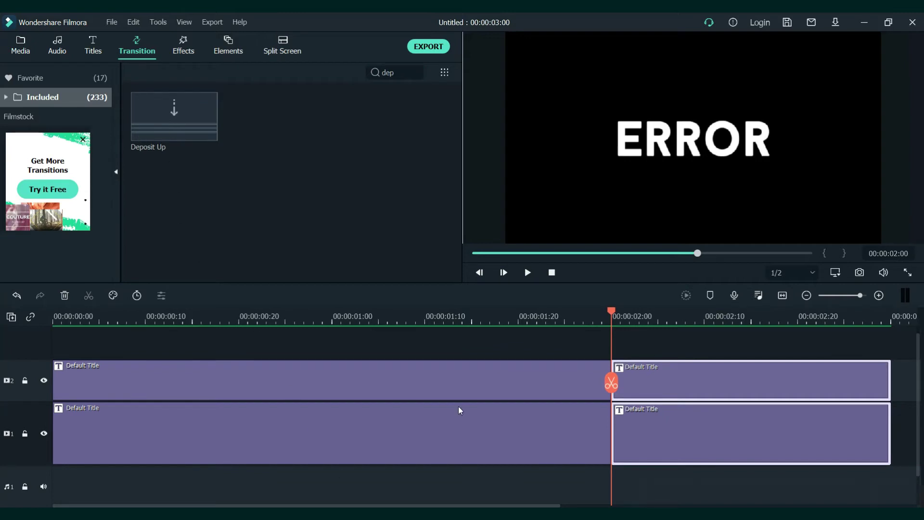
drag(212, 124, 111, 385)
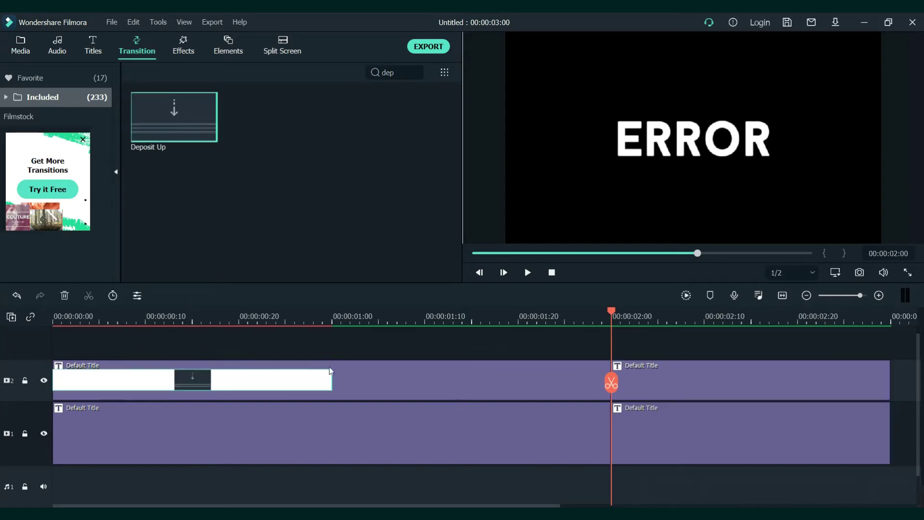
- Stretch the Deposit Up transition across the whole first title clip and preview playback
drag(337, 382, 613, 382)
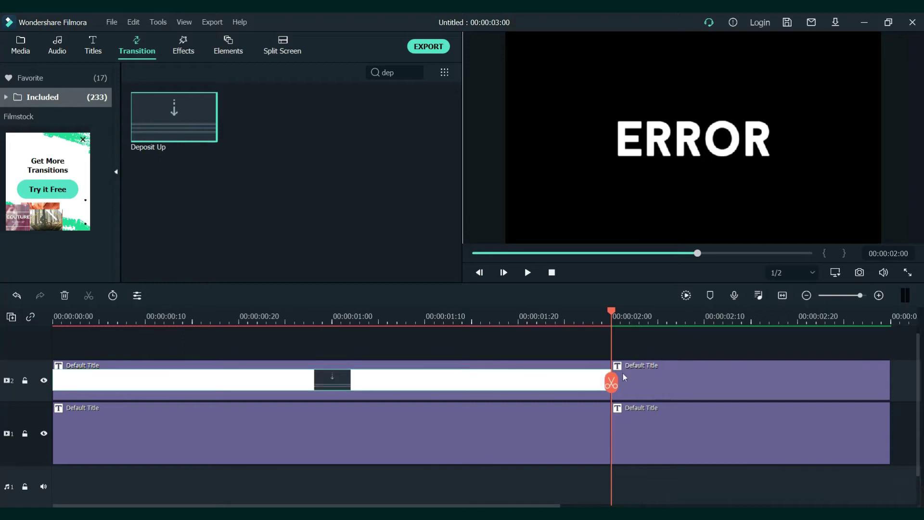
click(552, 273)
click(528, 273)
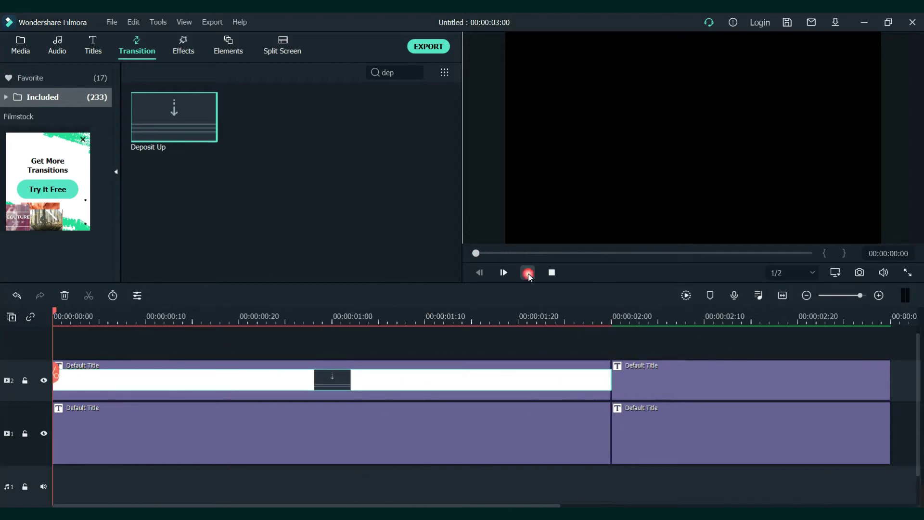
click(528, 272)
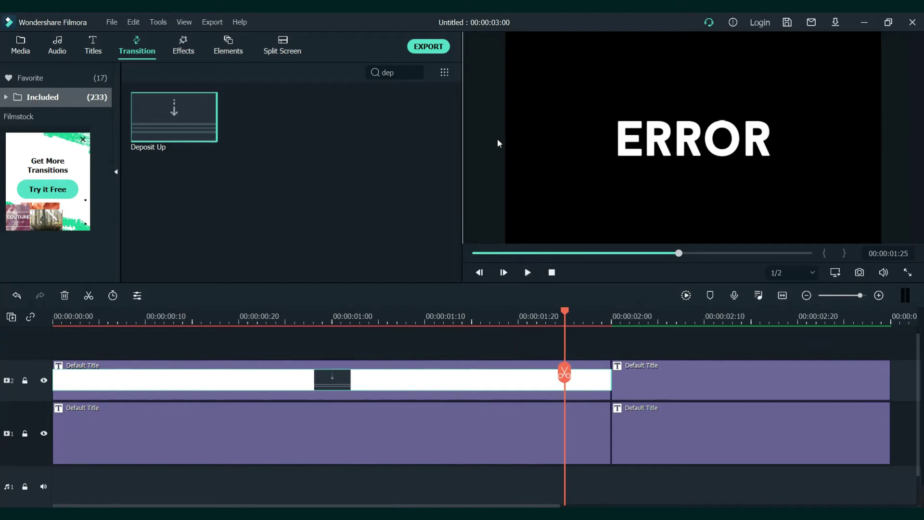
- Export the project as '2nd layer' MP4 at 1920x1080 and 30 fps
click(427, 46)
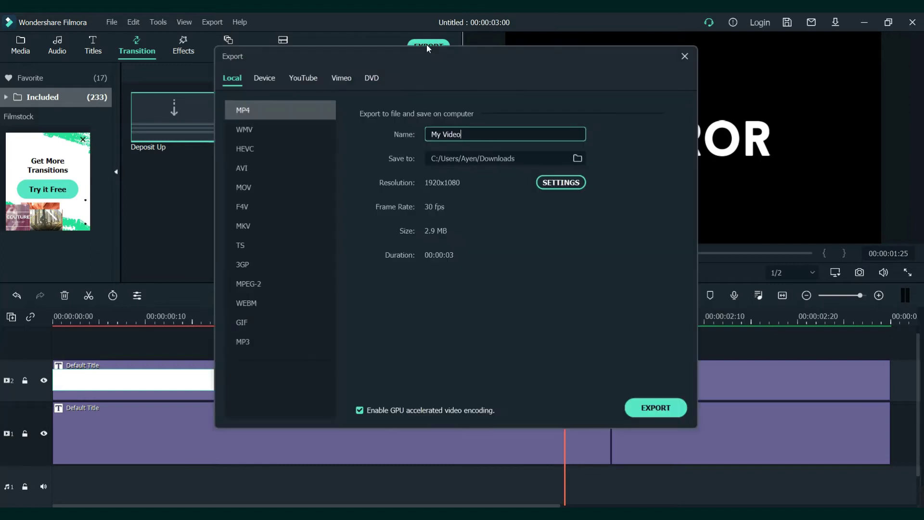
drag(459, 134, 405, 135)
key(BackSpace)
click(561, 184)
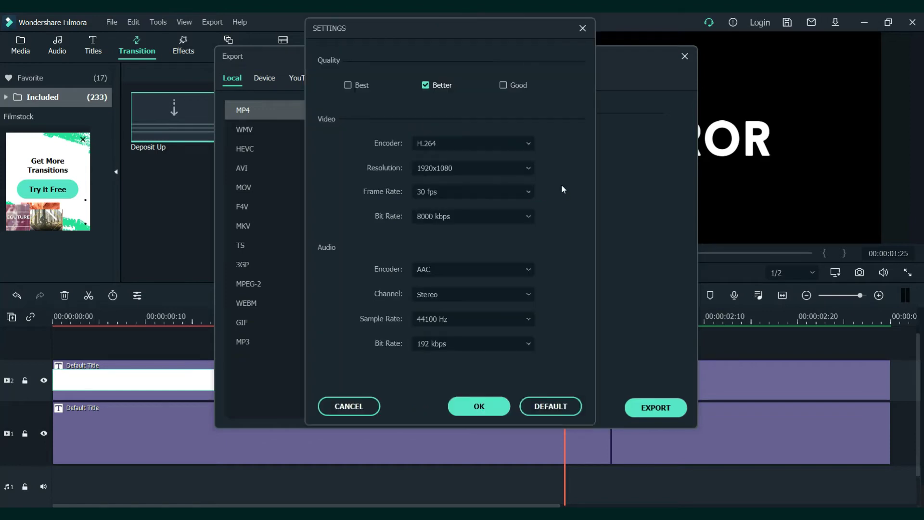
click(470, 190)
click(427, 309)
click(483, 412)
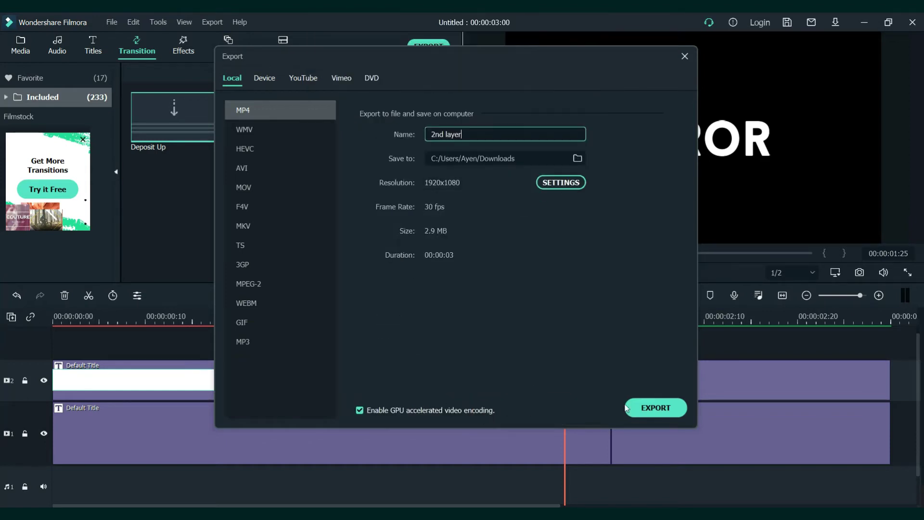
click(663, 409)
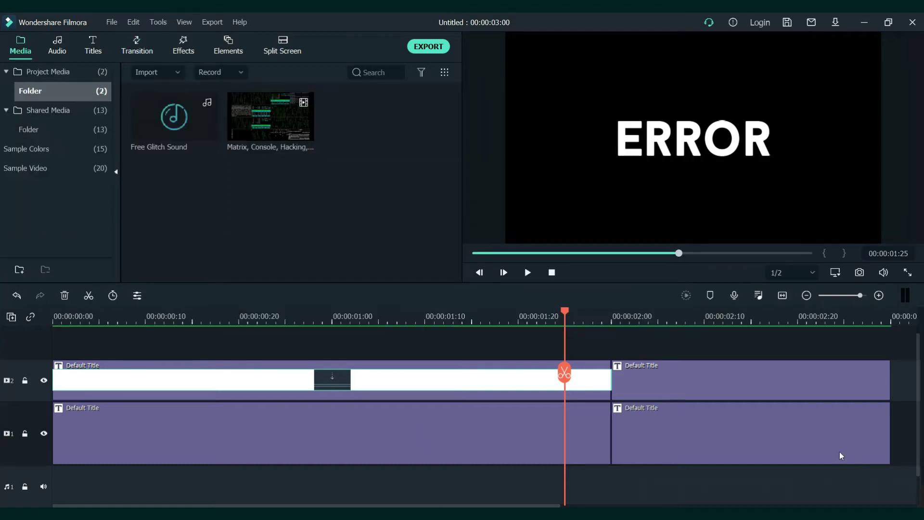
- Remove the title clips and put the Matrix console video on track 1, matching the project to 1152x720 25fps
click(405, 432)
right_click(410, 405)
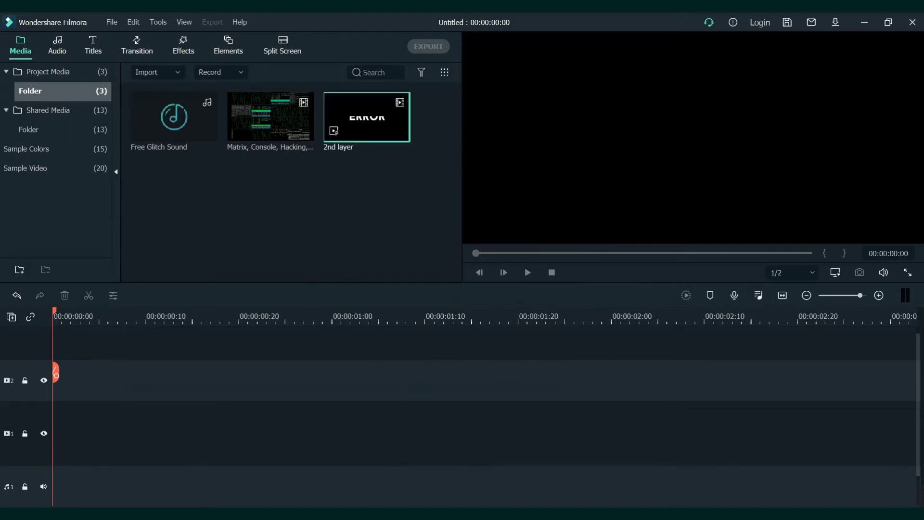
drag(271, 117, 373, 337)
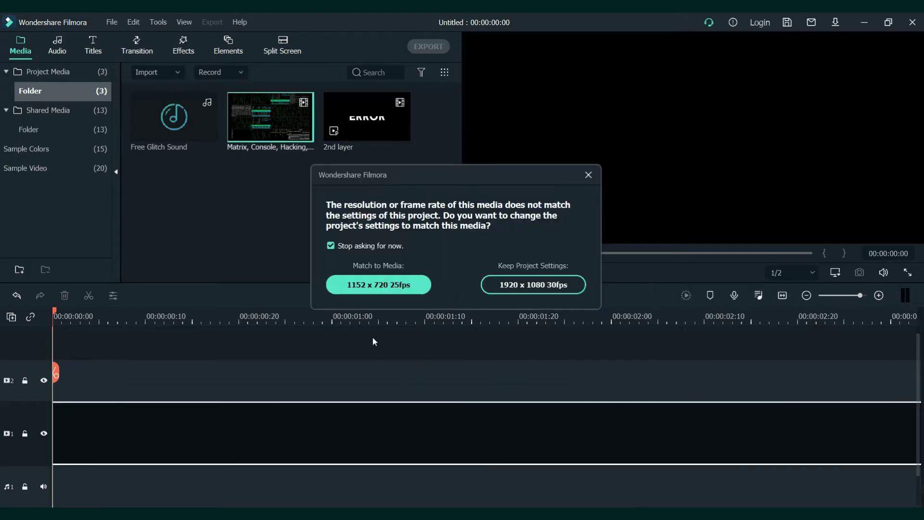
click(383, 289)
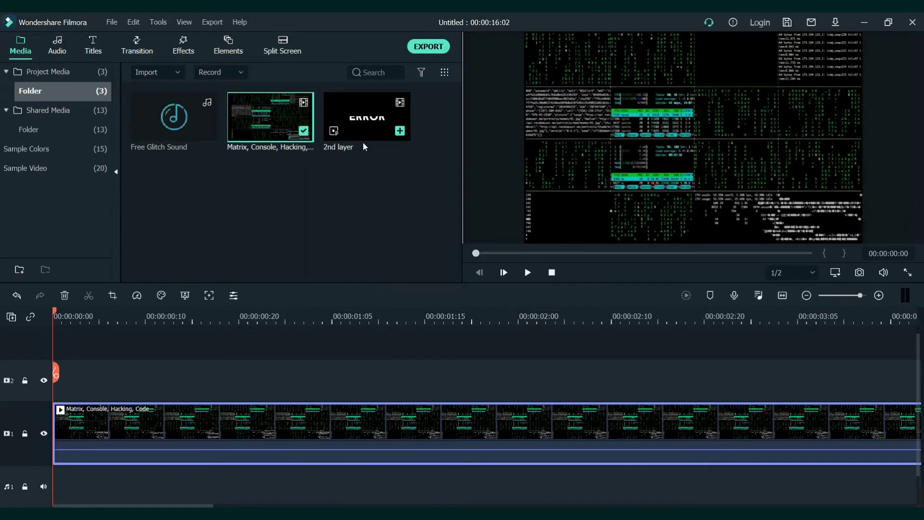
- Place the 2nd layer clip on track 2 and cut the Matrix video to end with it
drag(363, 134, 752, 429)
click(753, 429)
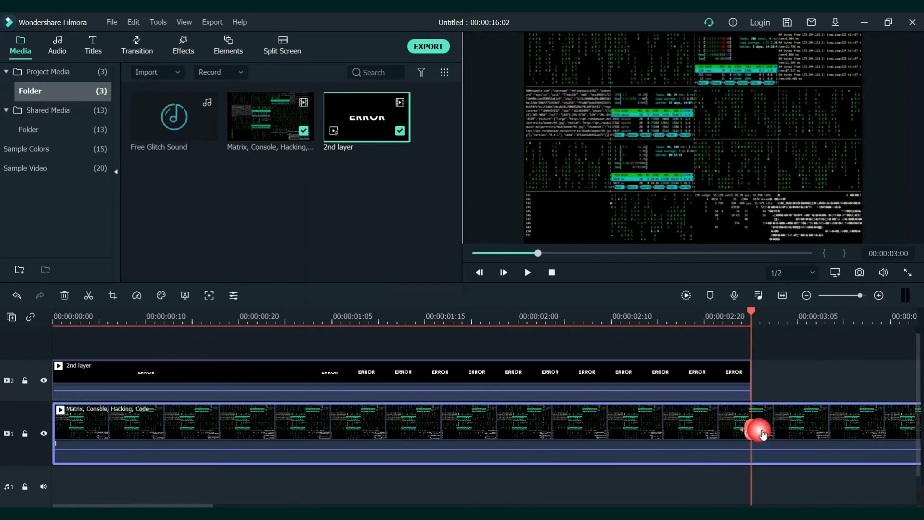
right_click(768, 427)
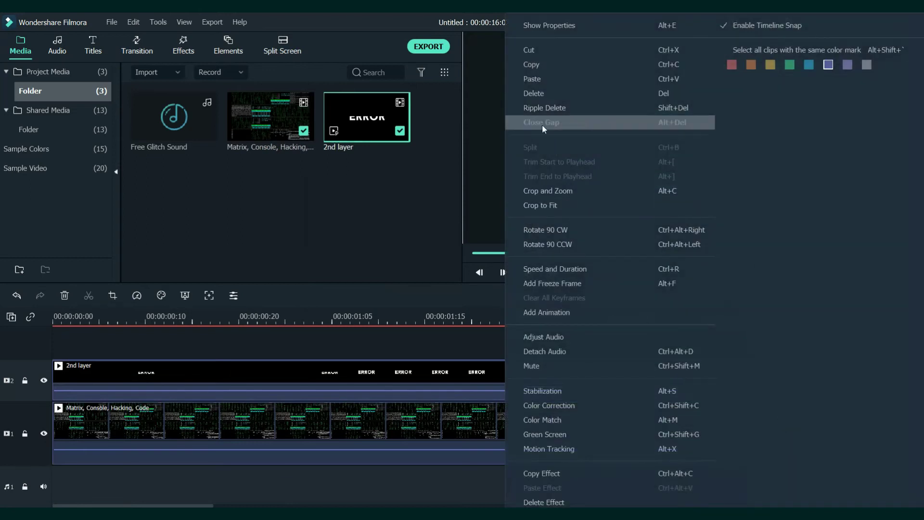
click(530, 95)
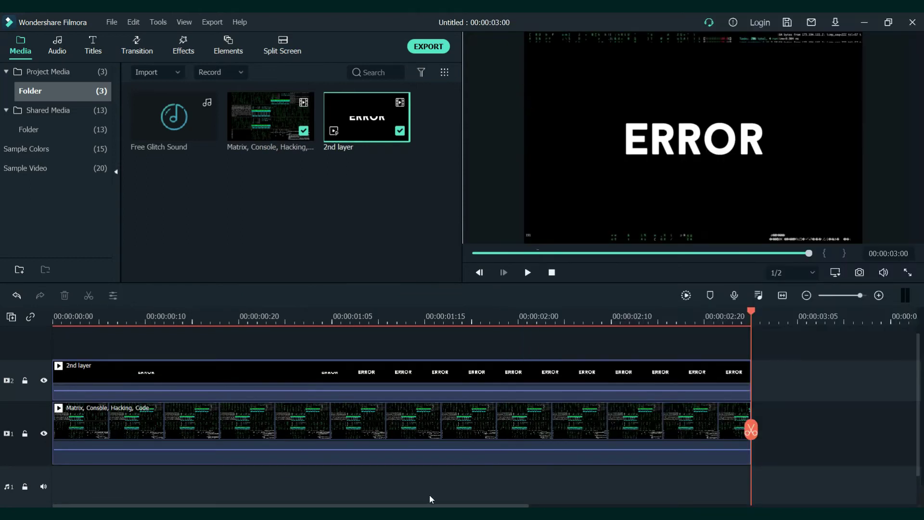
- Set the 2nd layer clip's blending mode to Lighten
key(shift+z)
click(344, 372)
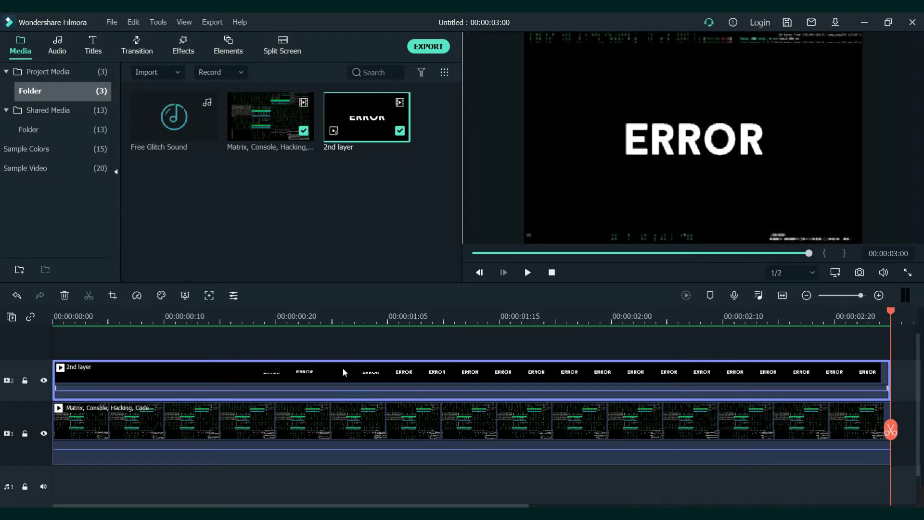
double_click(344, 372)
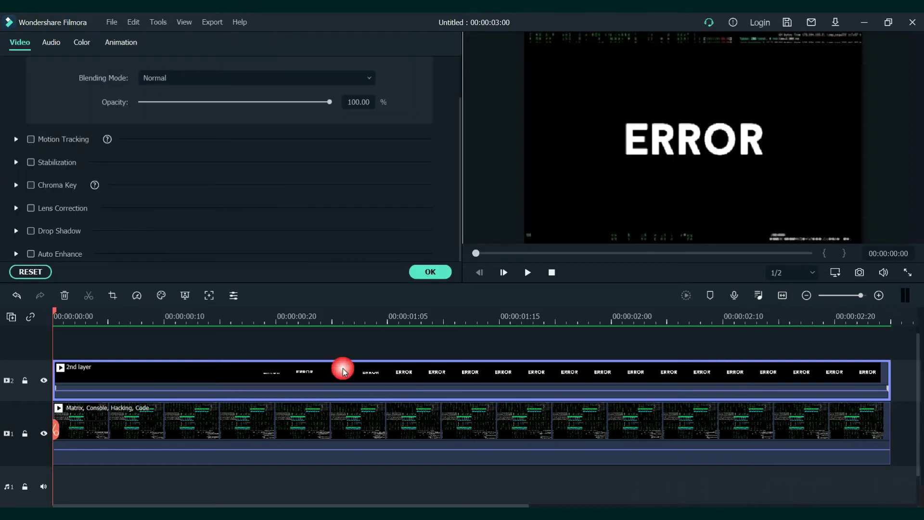
click(319, 78)
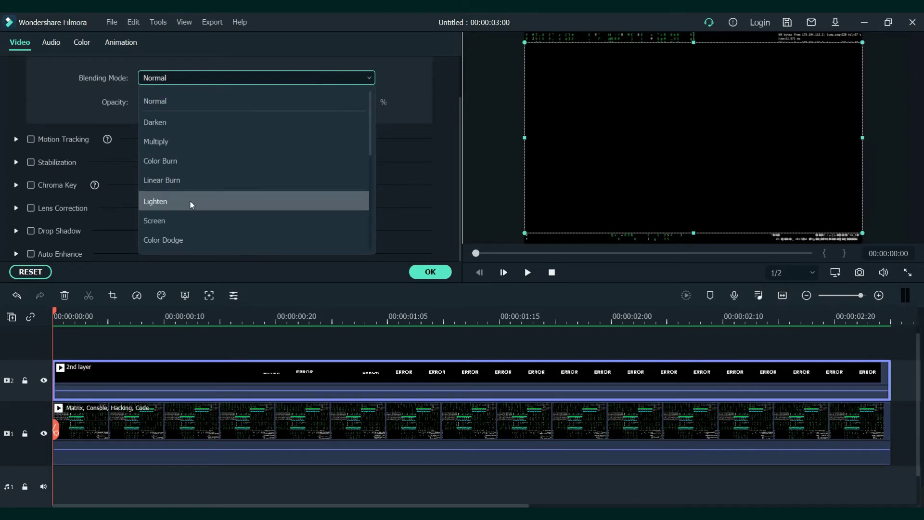
click(192, 204)
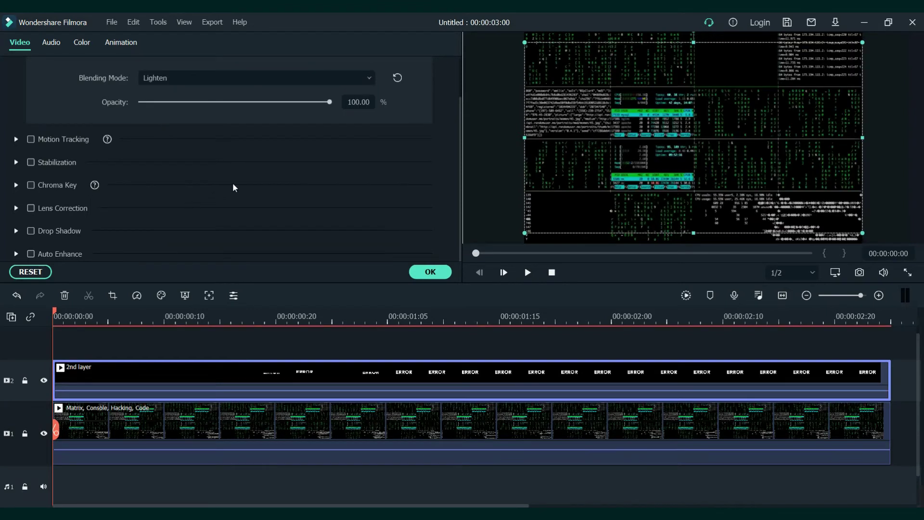
click(426, 272)
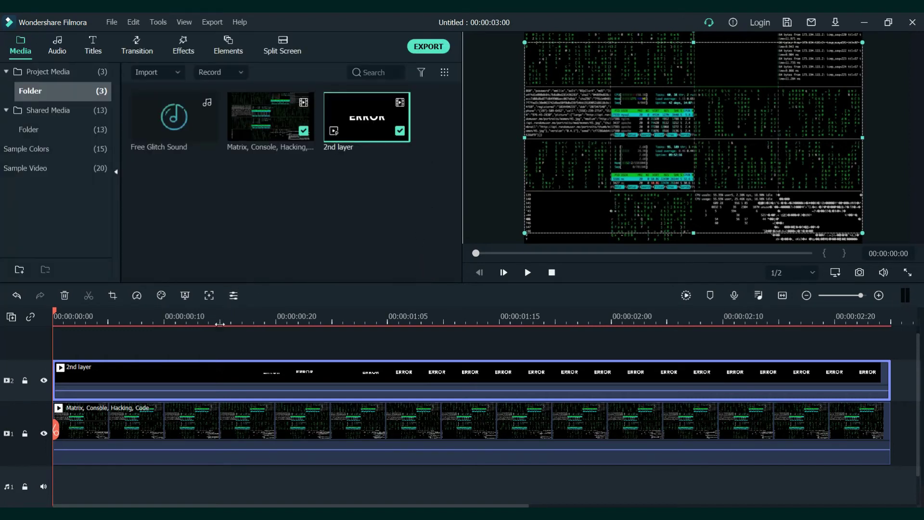
- Split only the 2nd layer clip at 00:00:02:00, 00:00:01:08 and 00:00:01:18, undoing the accidental Matrix cut
click(615, 321)
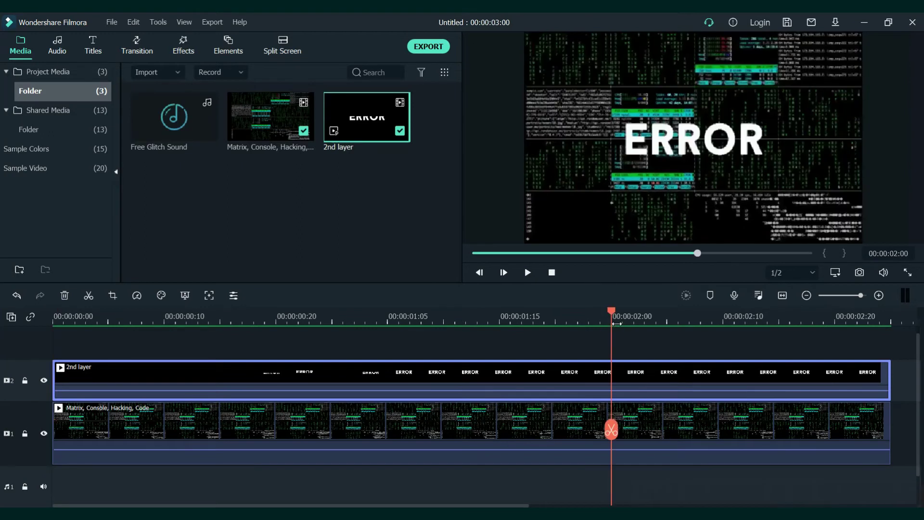
click(89, 295)
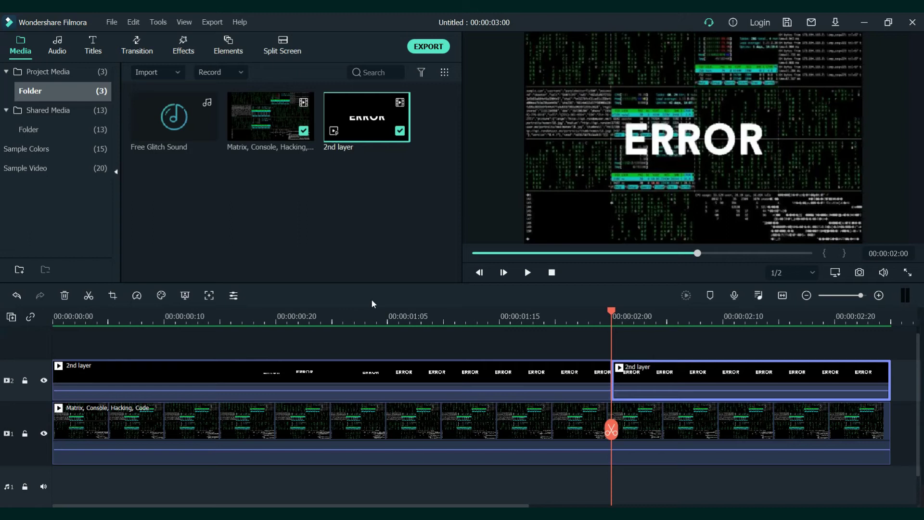
click(393, 321)
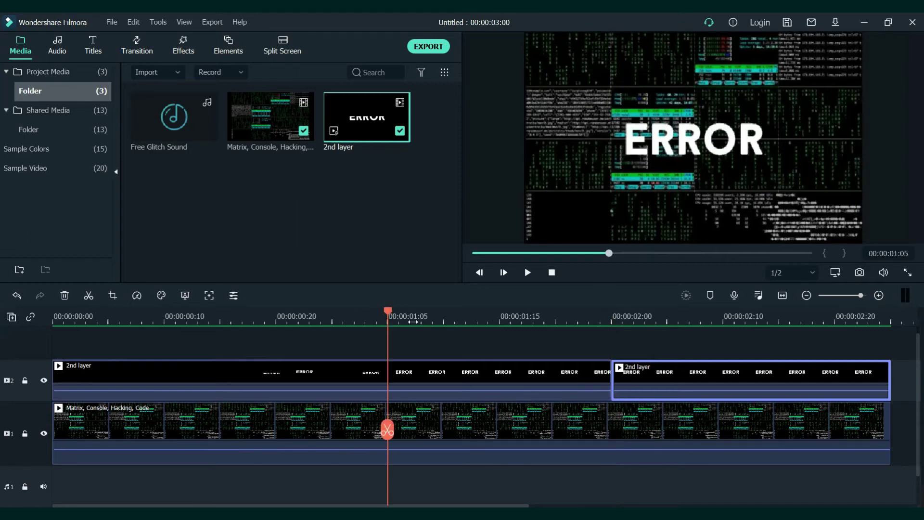
click(427, 321)
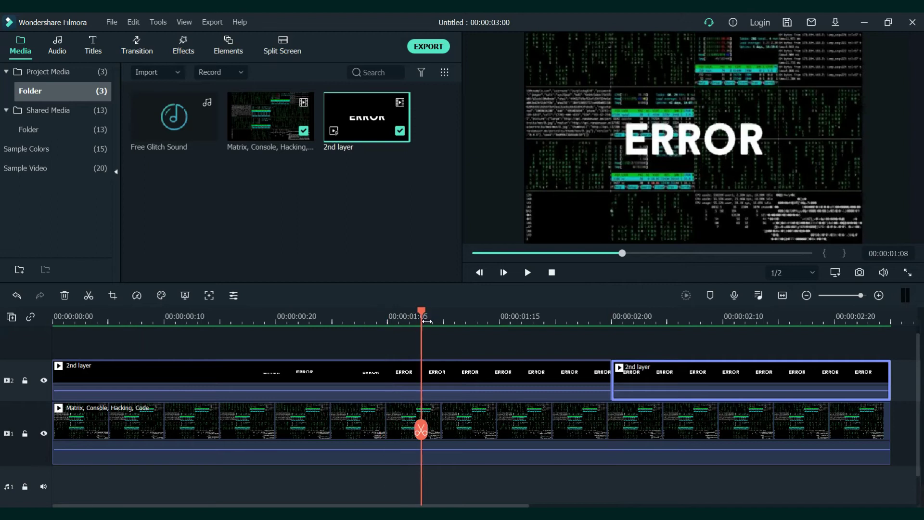
click(89, 295)
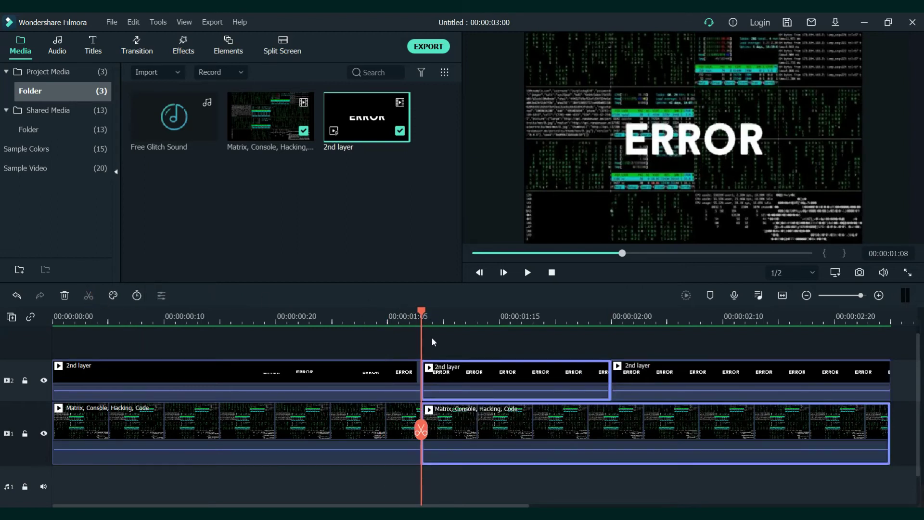
key(ctrl+z)
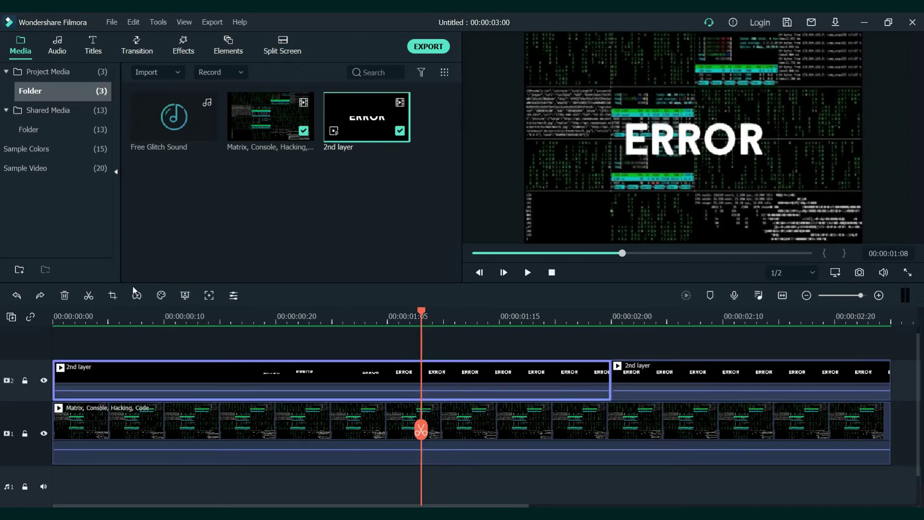
click(89, 295)
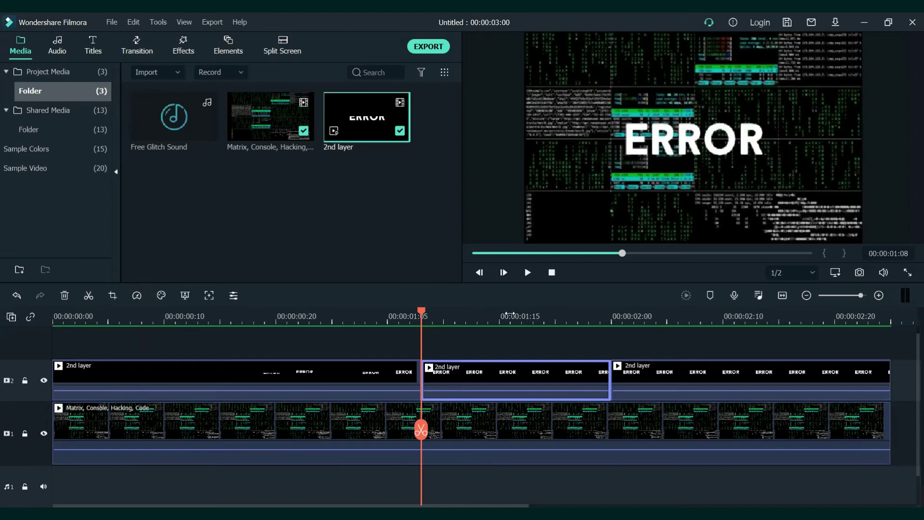
click(541, 316)
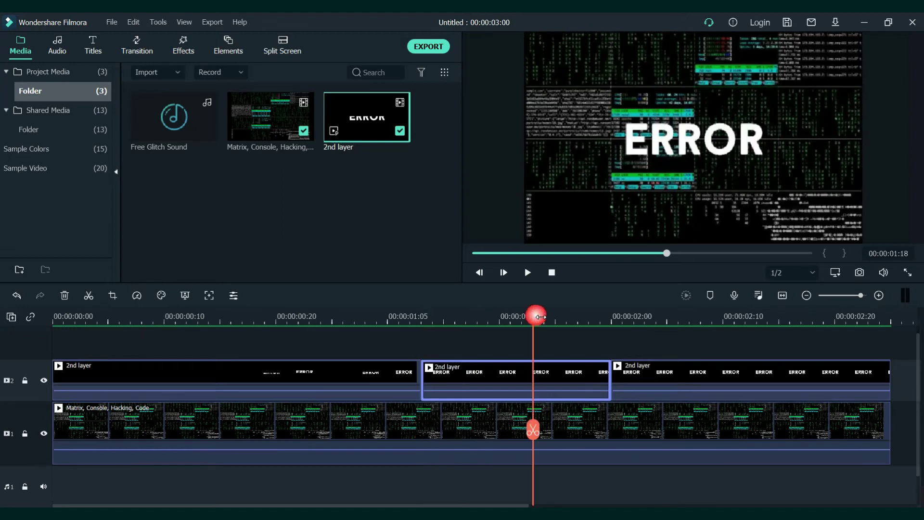
click(89, 296)
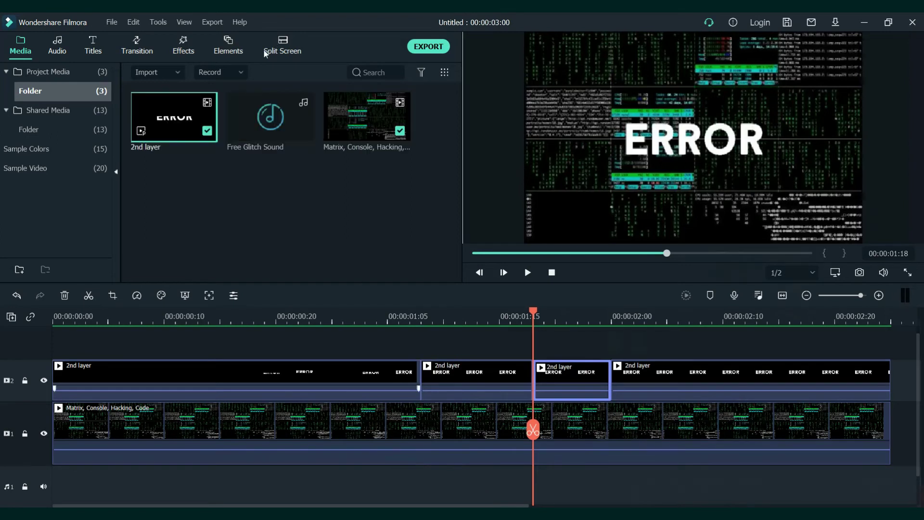
- Drag the Sideways 1 shake filter onto each of the first three 2nd layer pieces
click(175, 50)
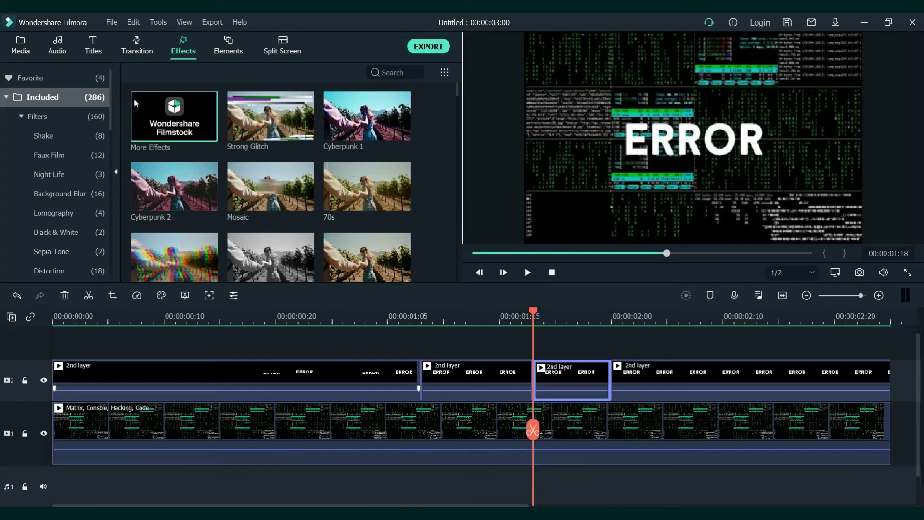
click(81, 136)
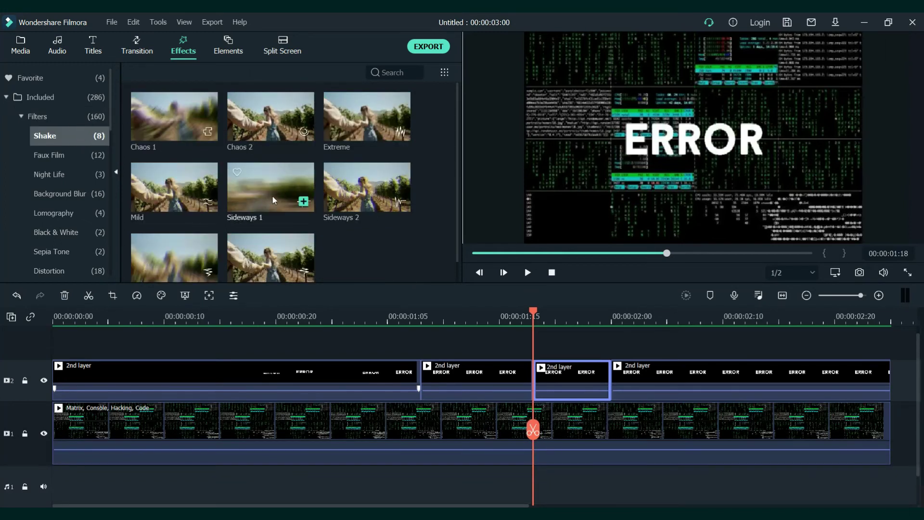
drag(273, 198, 244, 383)
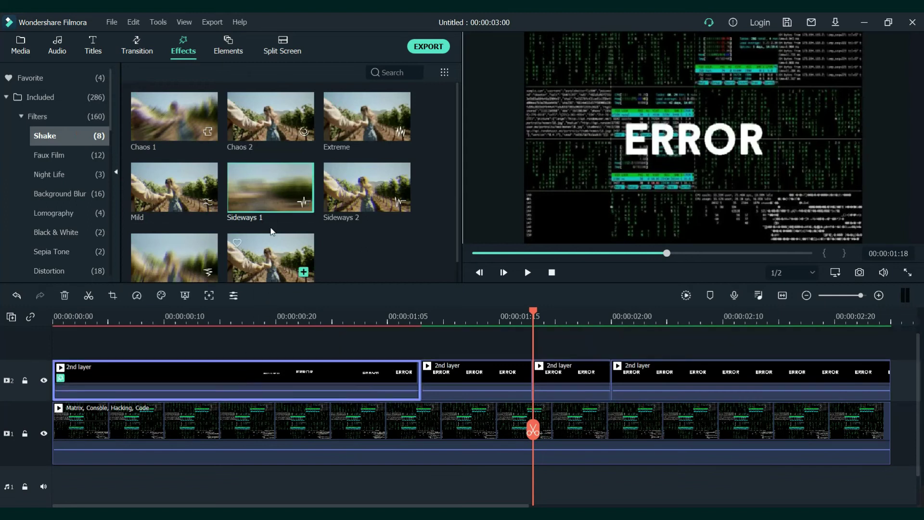
drag(253, 195, 455, 377)
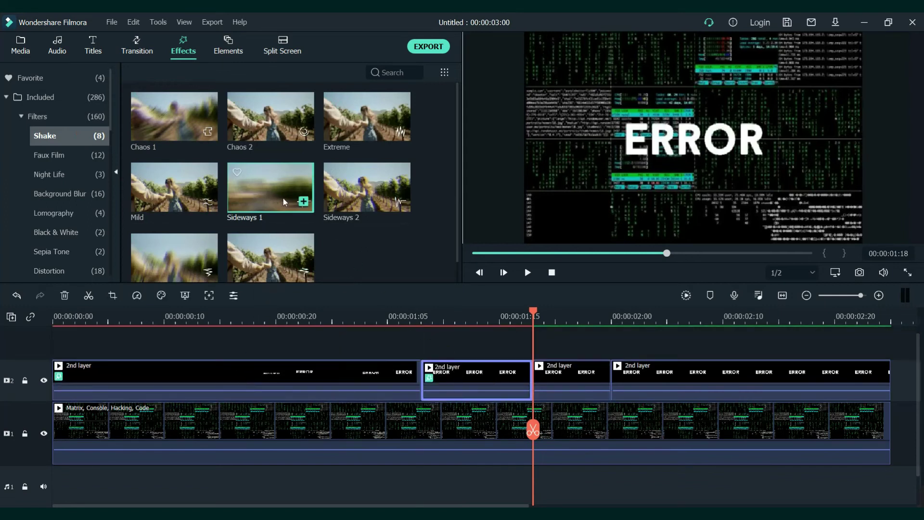
drag(283, 198, 553, 373)
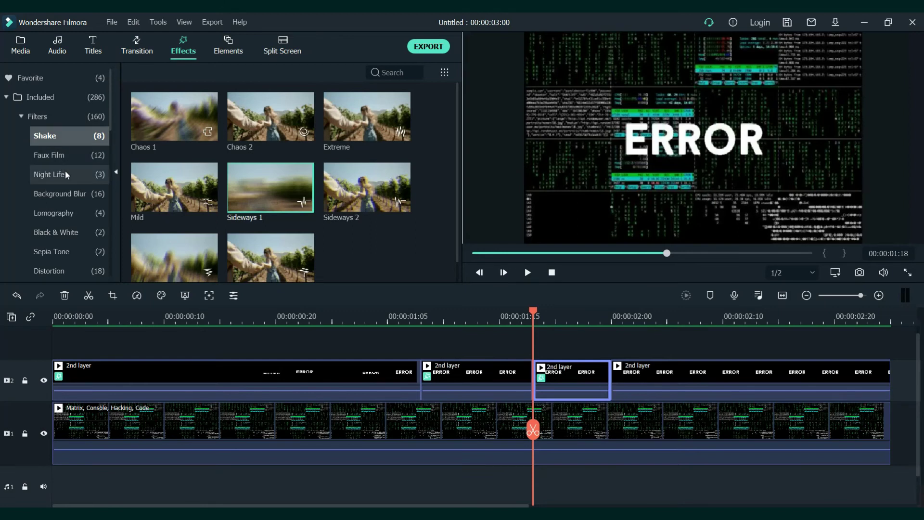
- Apply the Chromatic Aberration and Flip distortion filters to the second ERROR clip, then scrub back to preview
click(56, 271)
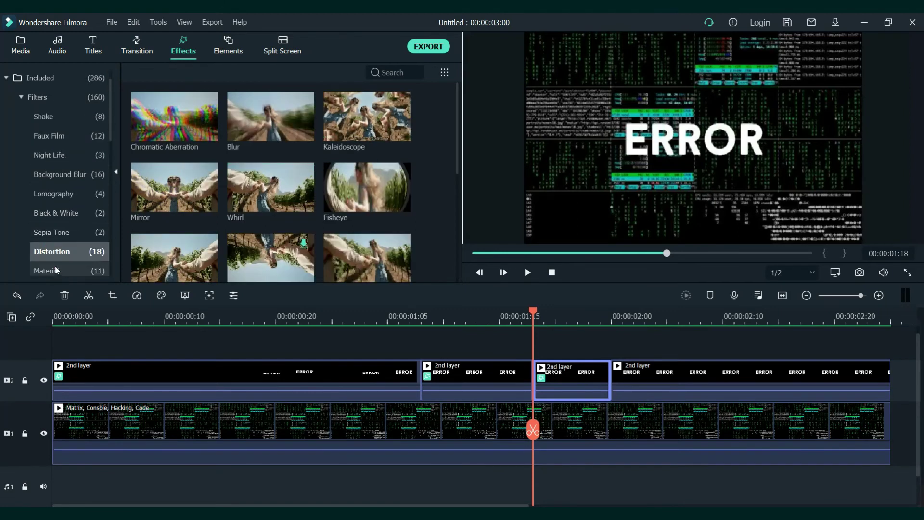
drag(178, 129, 460, 370)
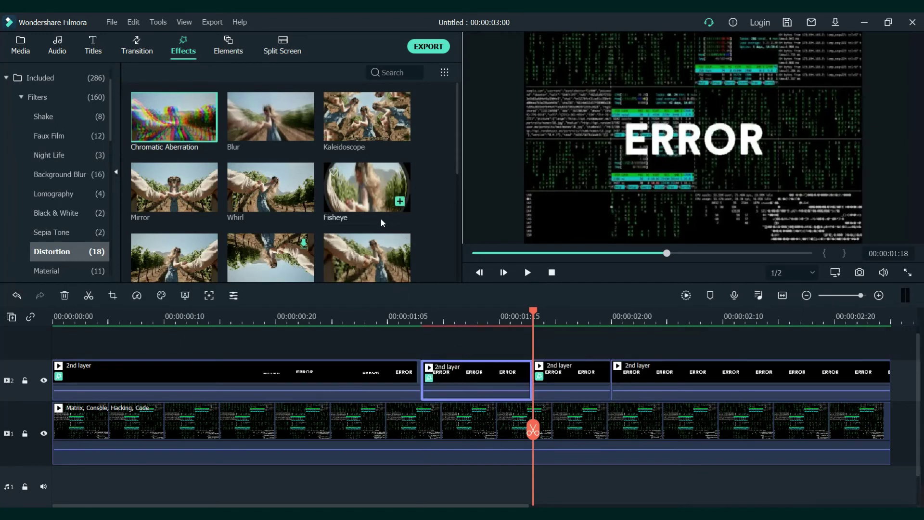
drag(458, 108, 452, 132)
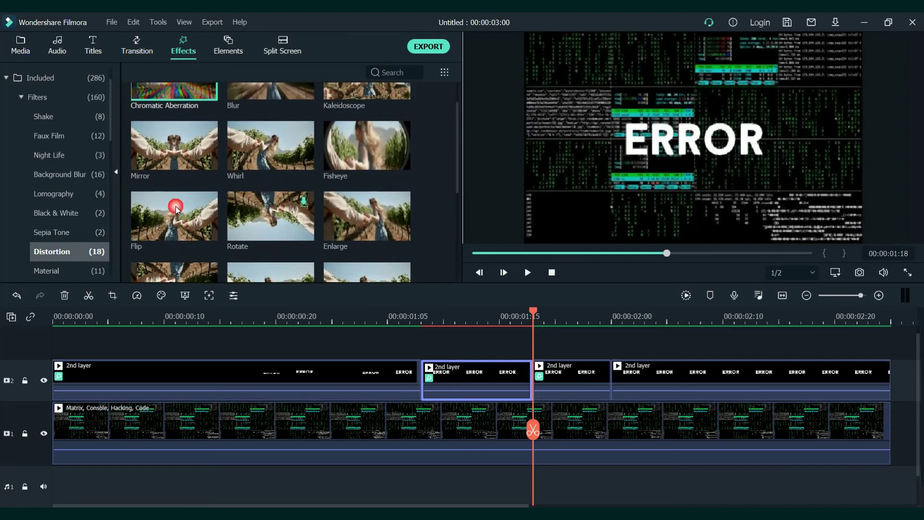
drag(168, 226, 459, 369)
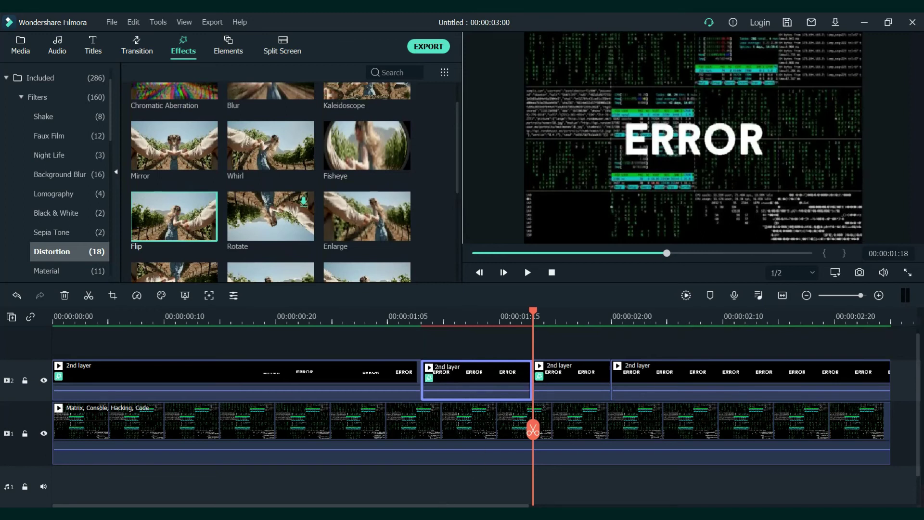
drag(532, 428, 510, 390)
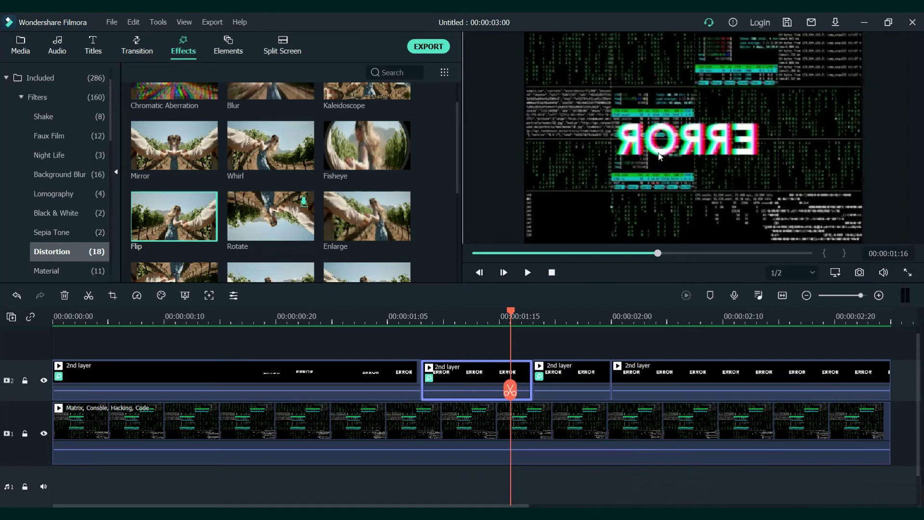
- Lower the second ERROR clip's Chromatic Aberration fade to 0.21, then add Chromatic Aberration to the third ERROR clip
double_click(440, 373)
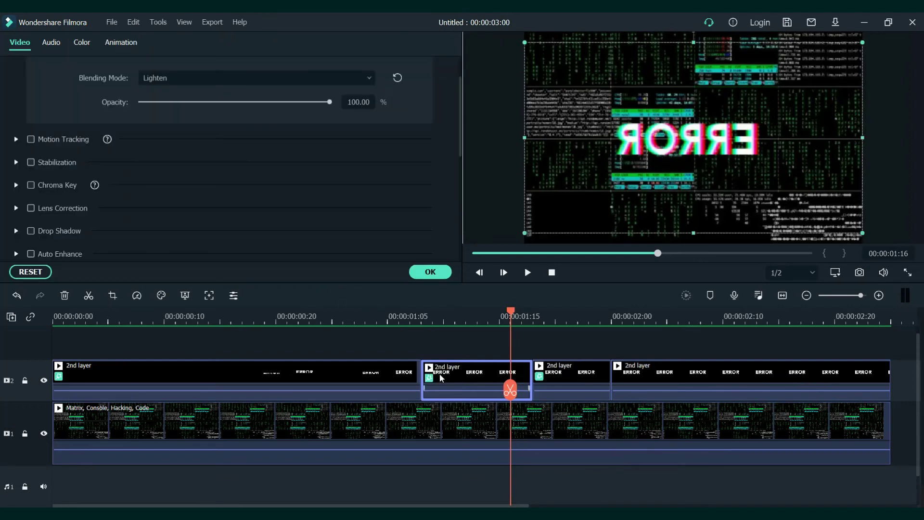
scroll(57, 193, down, 5)
scroll(53, 196, up, 1)
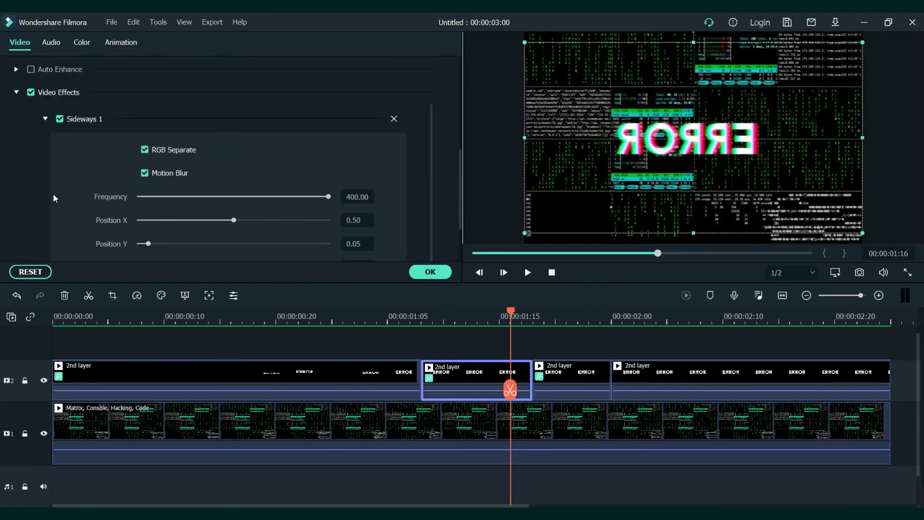
click(17, 92)
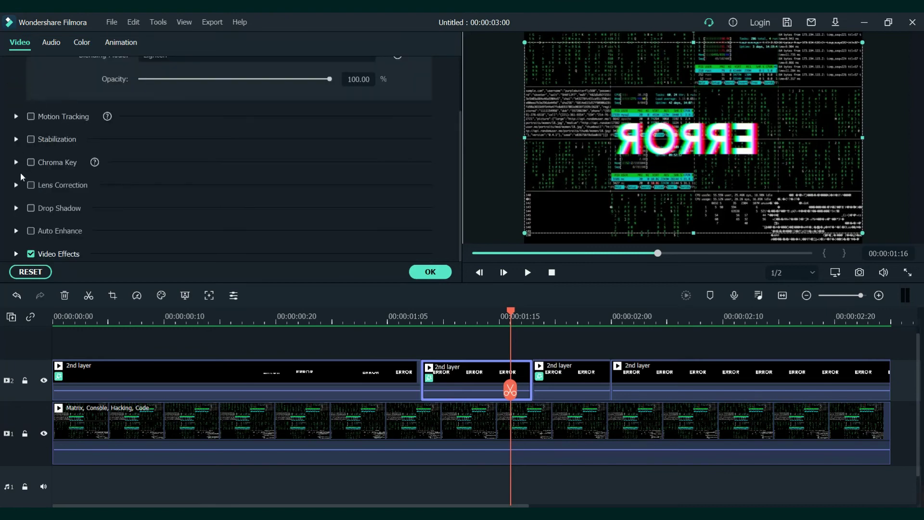
click(16, 255)
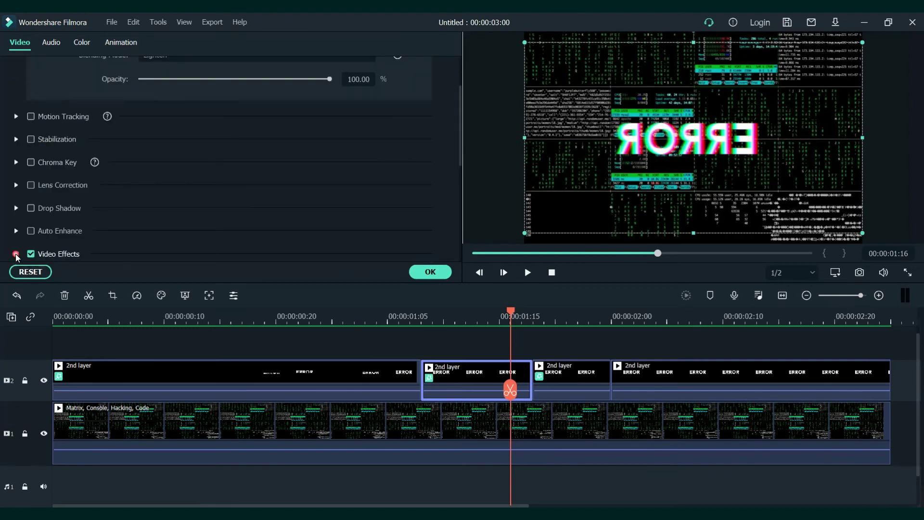
scroll(114, 206, down, 4)
click(45, 228)
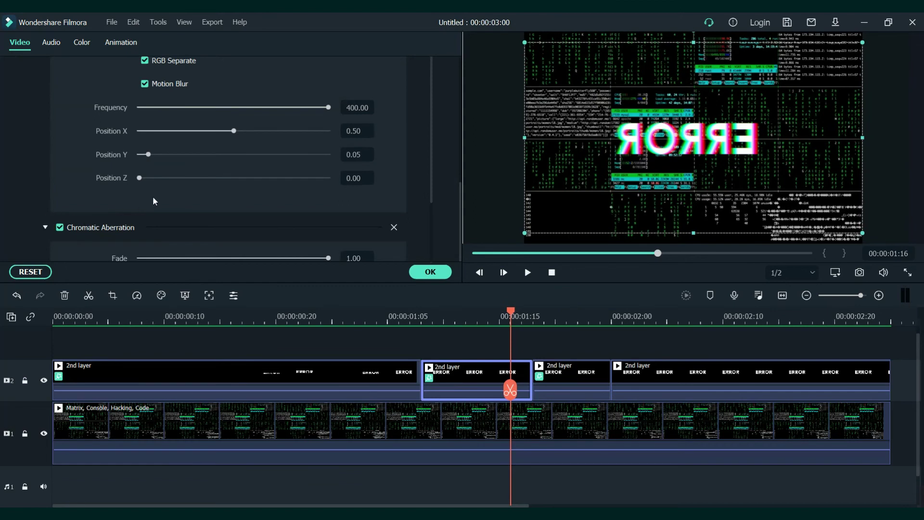
scroll(152, 195, down, 2)
click(179, 181)
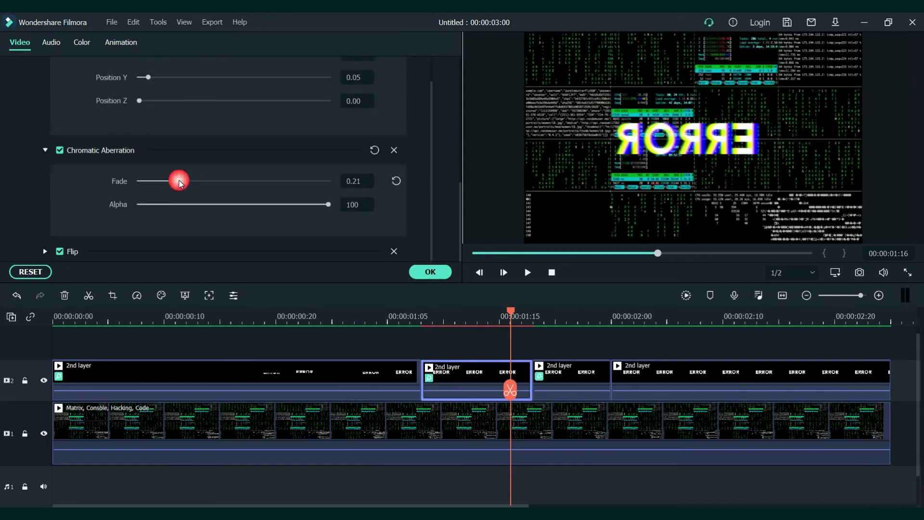
click(432, 272)
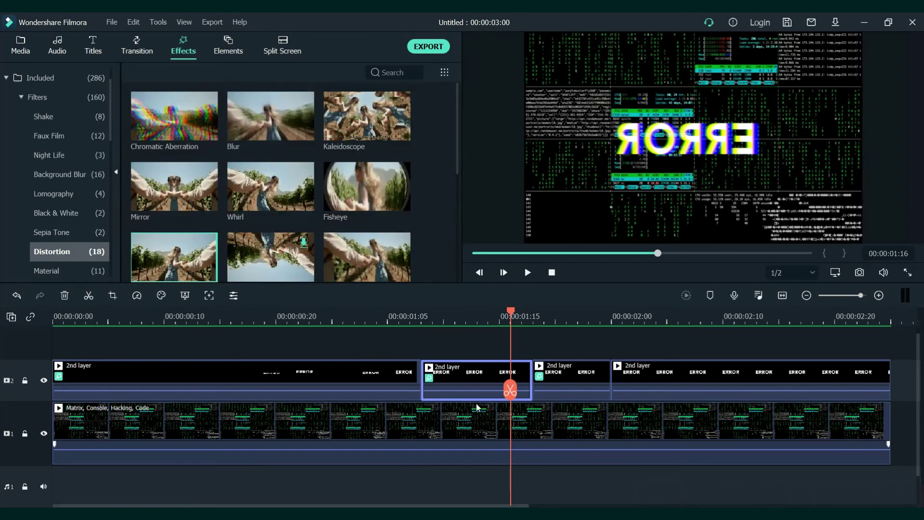
mouse_move(183, 130)
drag(176, 127, 563, 377)
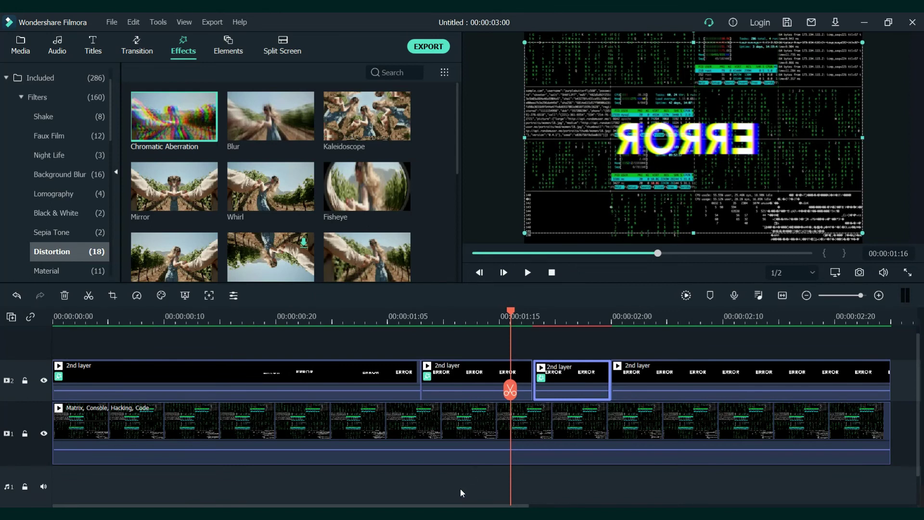
- Place the Cinema 21:9 frame overlay on a new top track across the whole video
scroll(68, 145, down, 5)
click(80, 101)
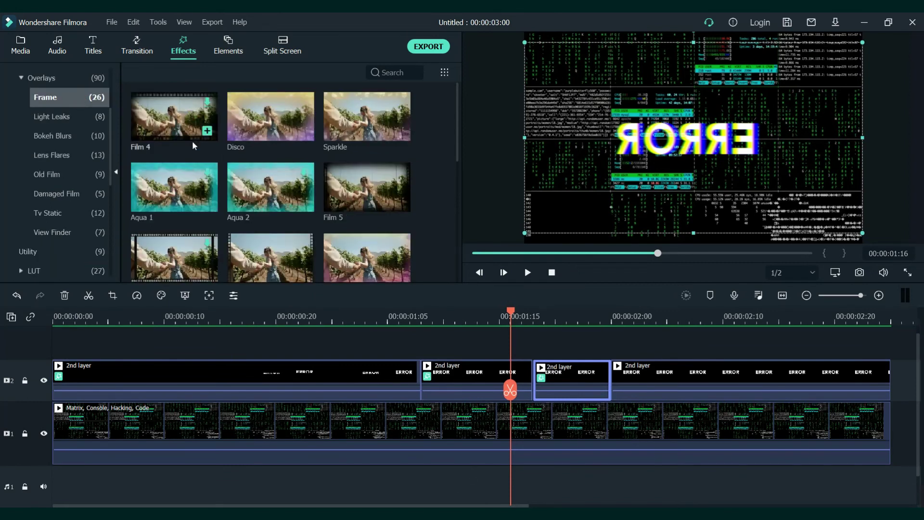
scroll(224, 154, down, 3)
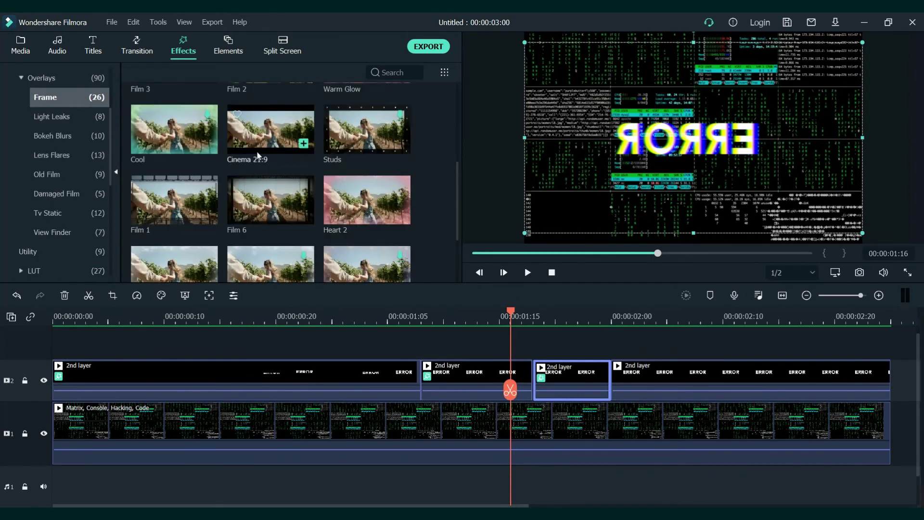
drag(284, 158, 38, 353)
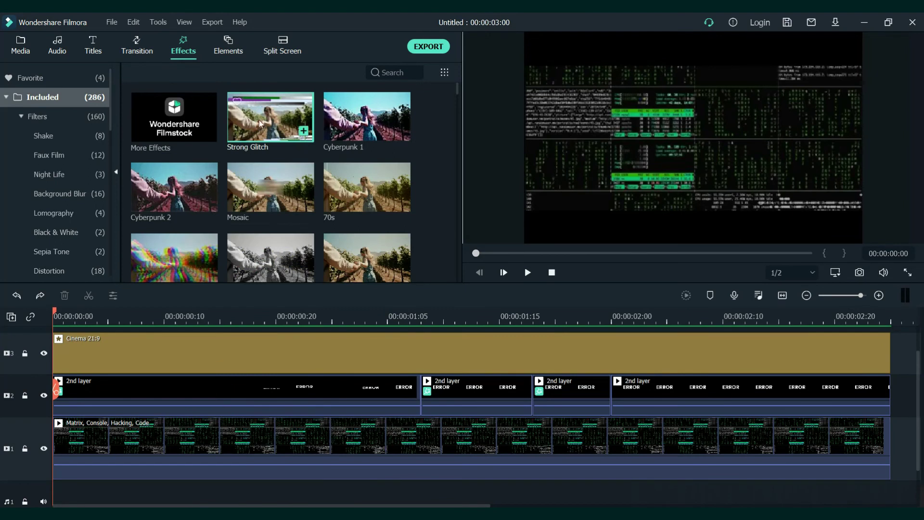
- Select the Matrix background clip and play the video to review the glitching ERROR frame
click(133, 439)
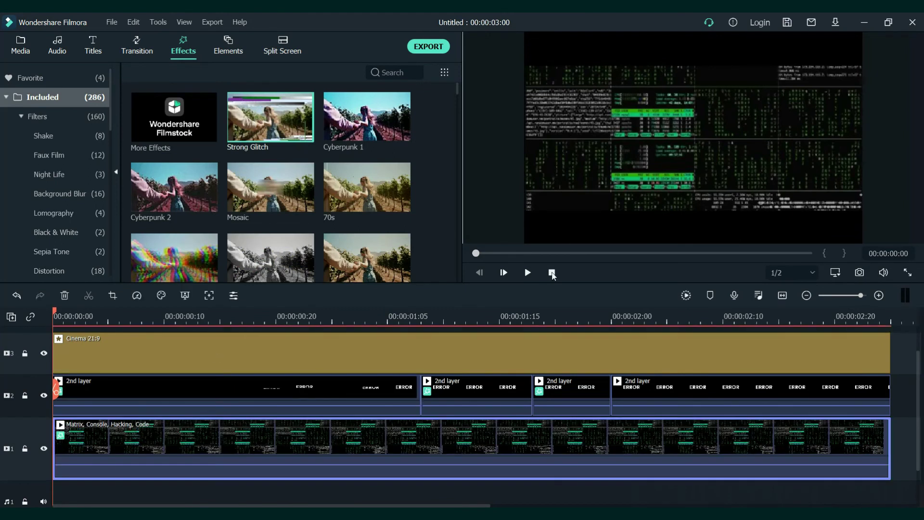
click(527, 272)
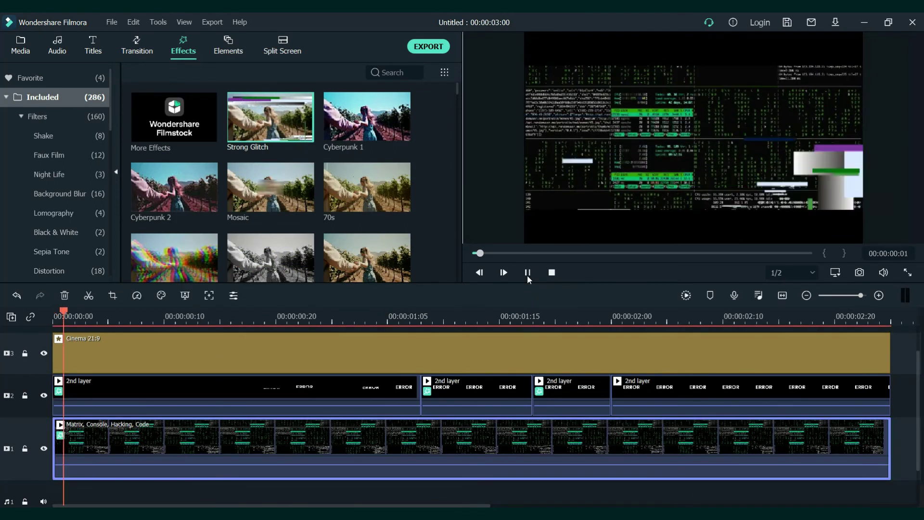
click(527, 273)
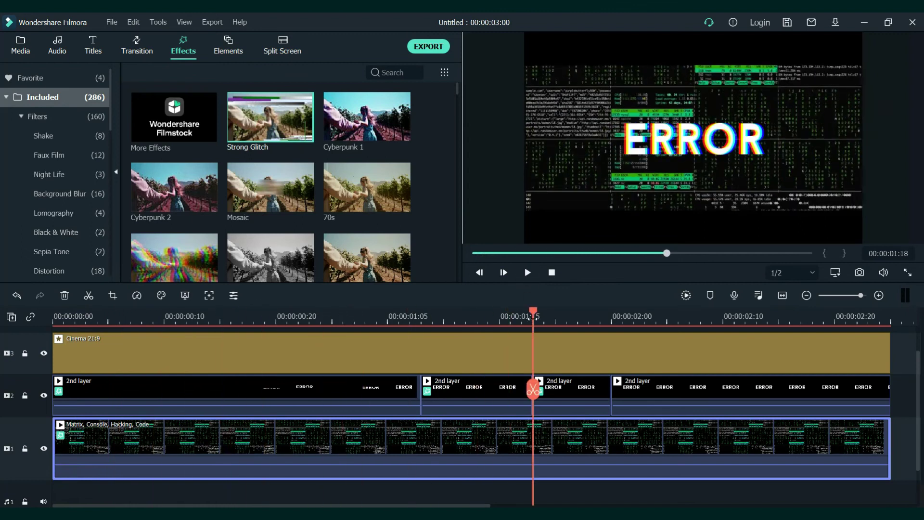
key(alt+1)
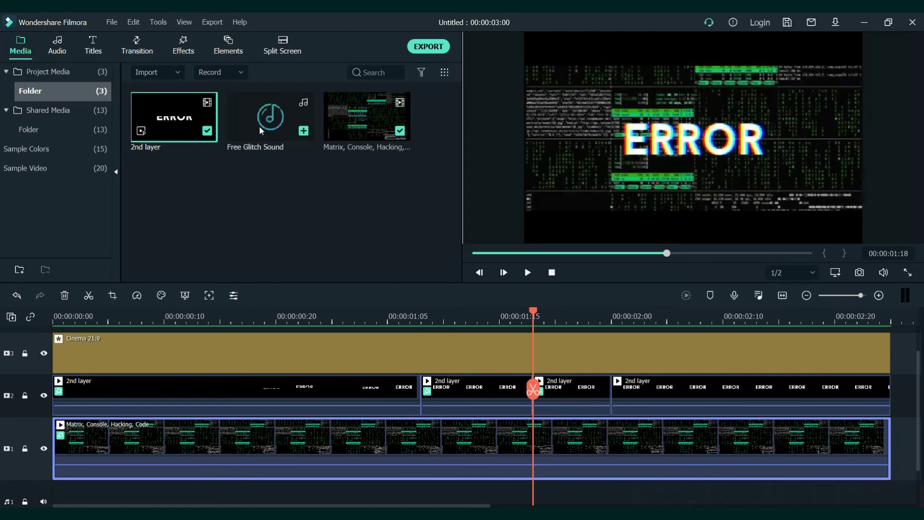
- Put Free Glitch Sound on the audio track, raise its volume to about 12 dB, and rewind to 0
drag(259, 126, 38, 449)
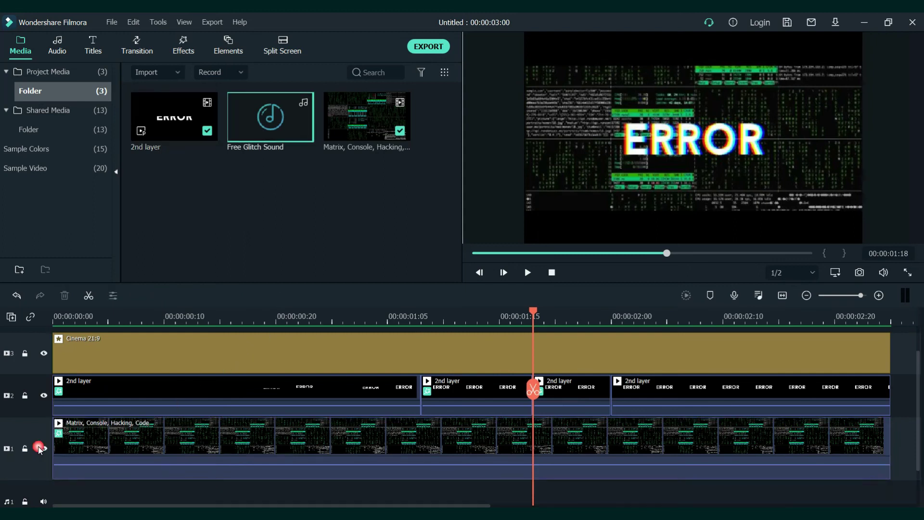
scroll(158, 377, down, 2)
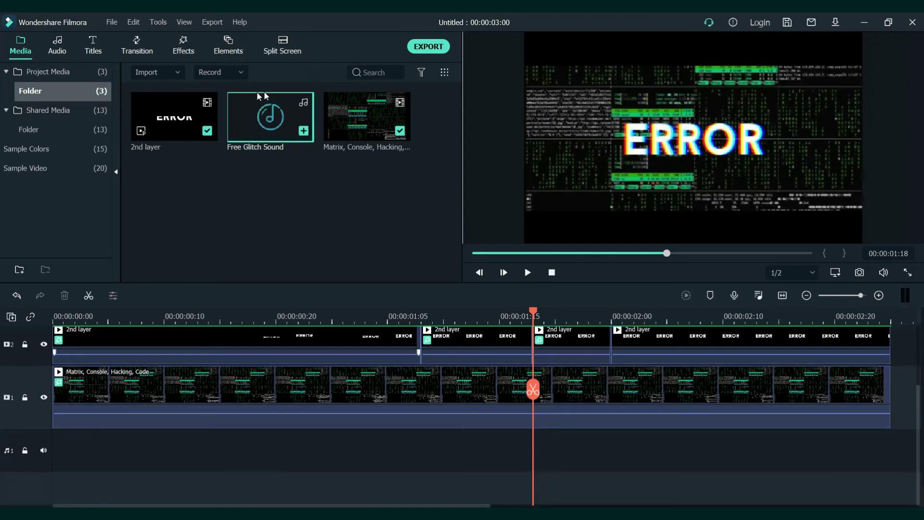
drag(262, 96, 121, 452)
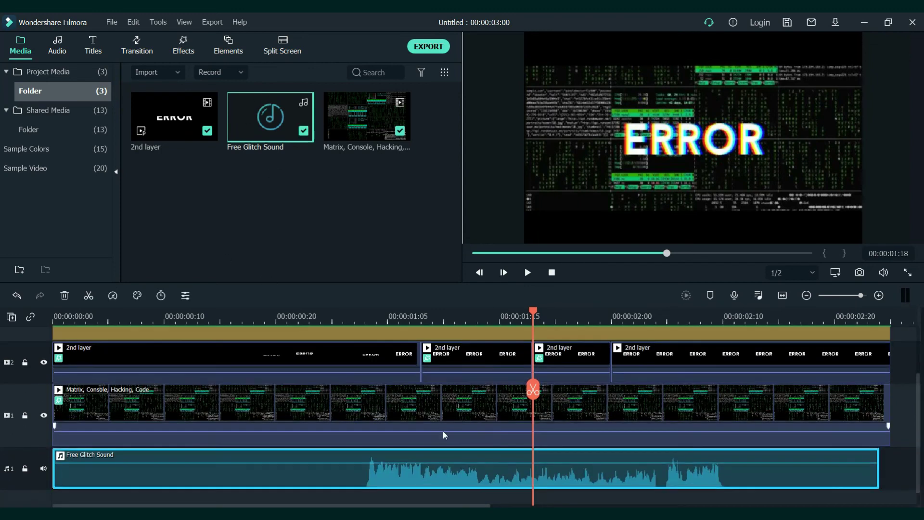
drag(433, 463, 433, 451)
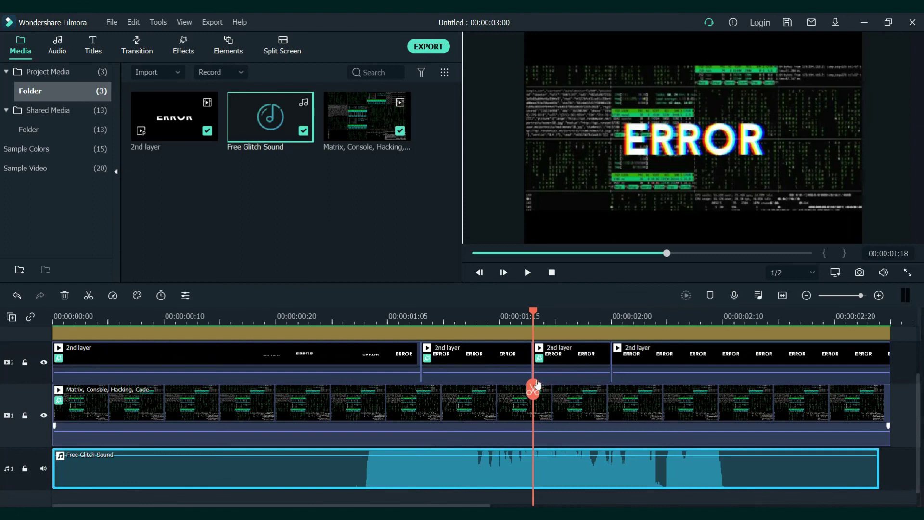
drag(537, 385, 54, 364)
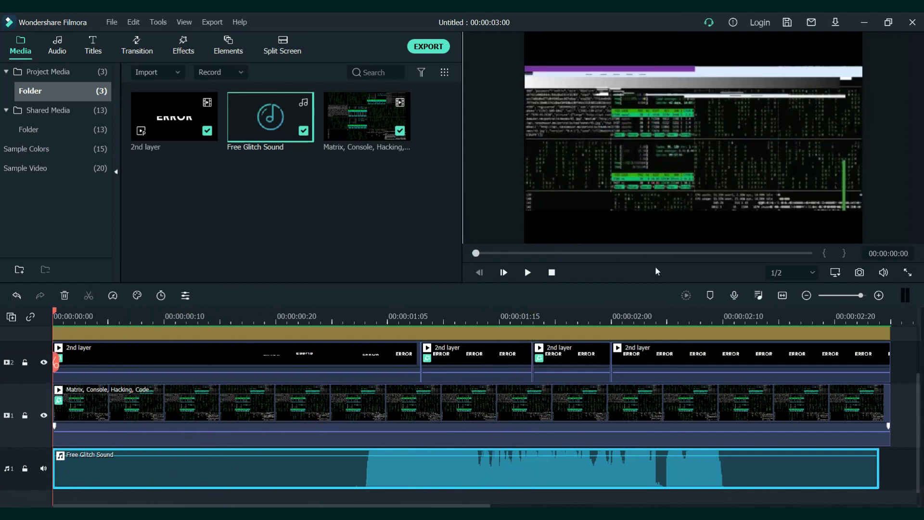